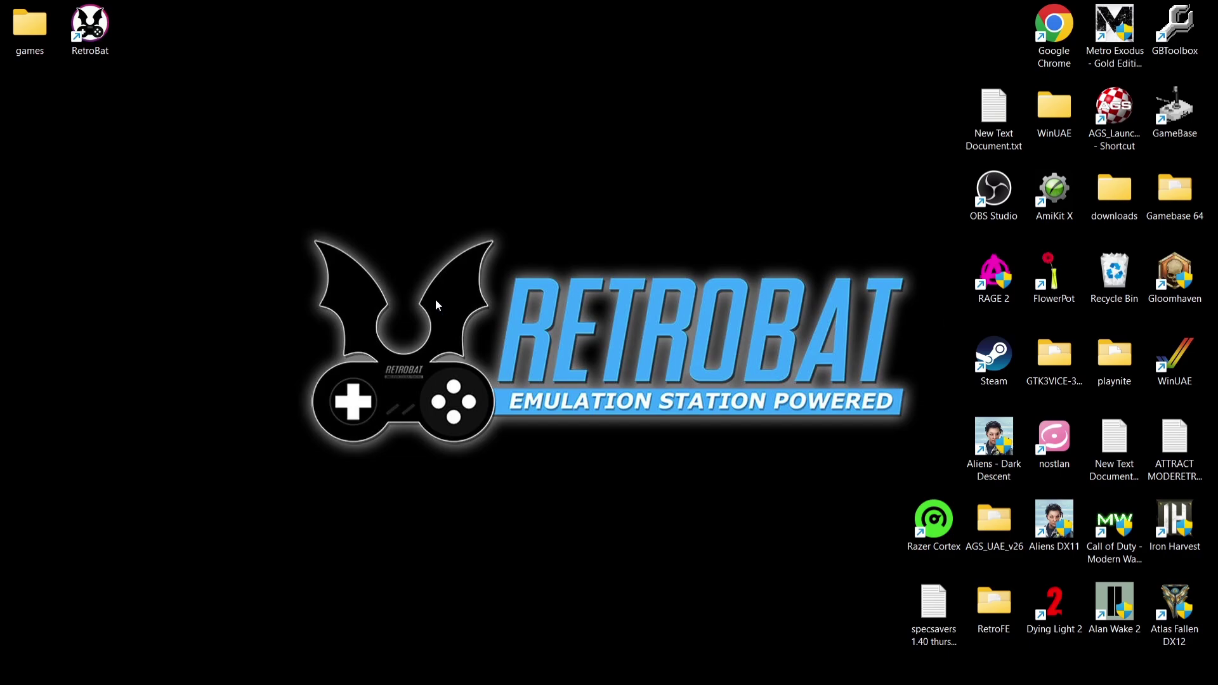
Inspect the games folder, widening the Name column to show the full Sonic filename
double_click(28, 29)
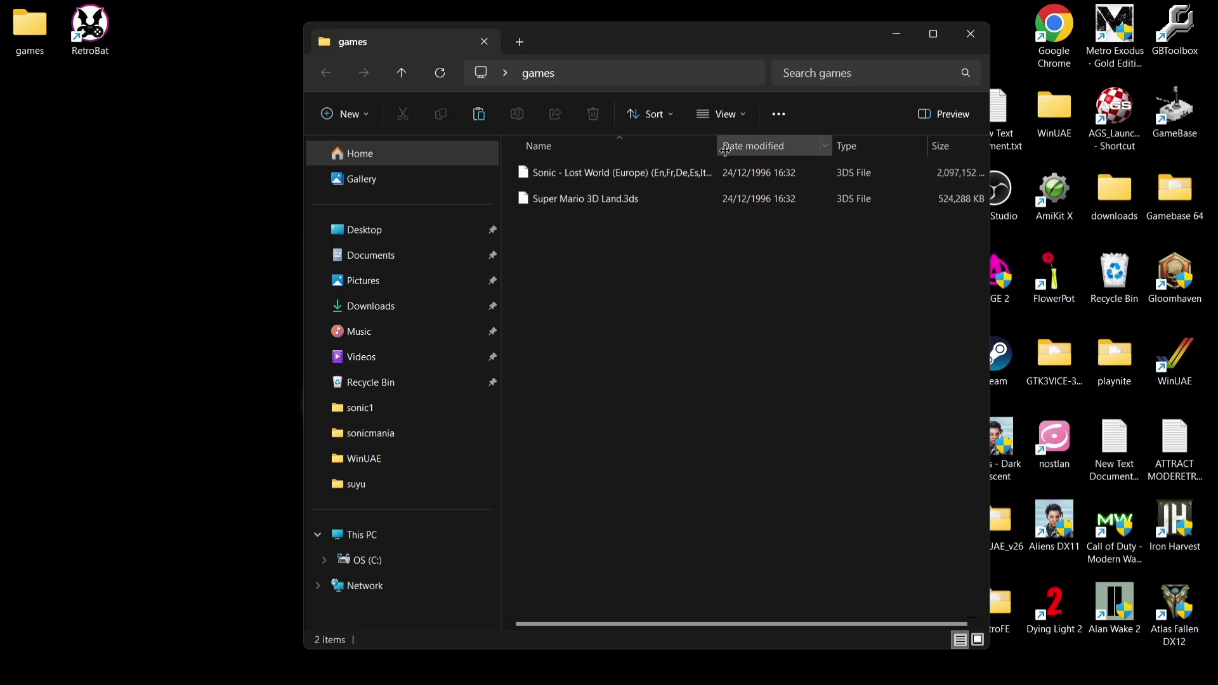
left_click_drag(719, 147, 837, 146)
right_click(824, 147)
left_click(733, 273)
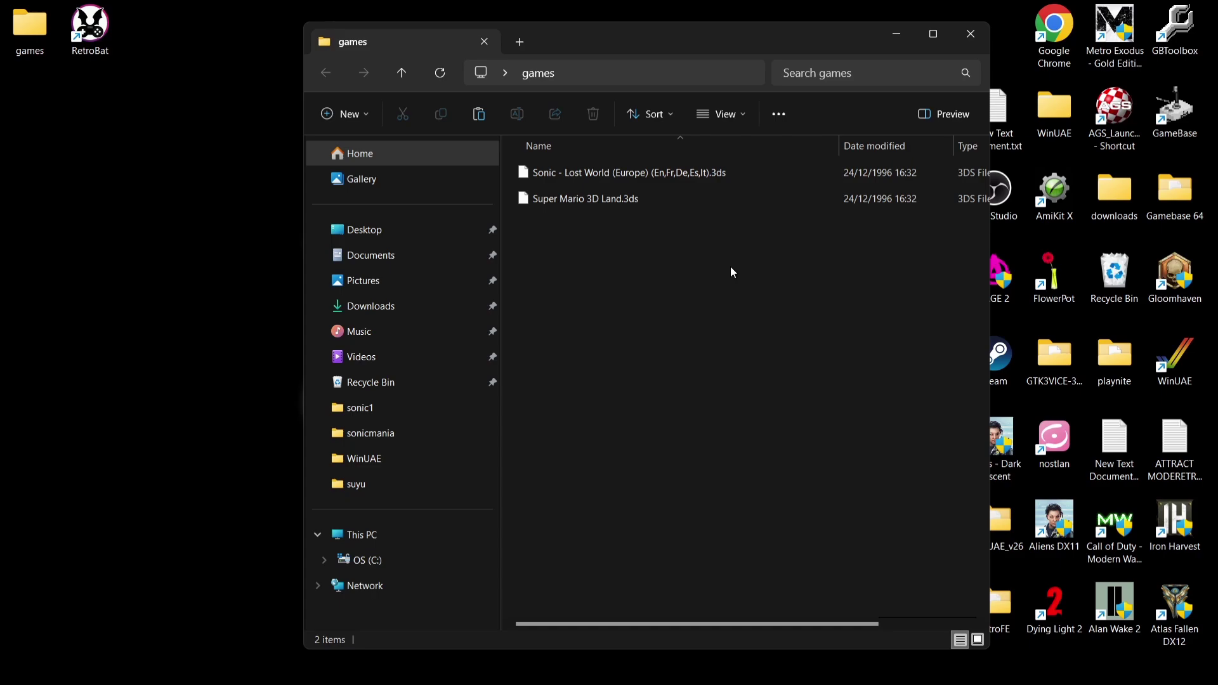
left_click(970, 33)
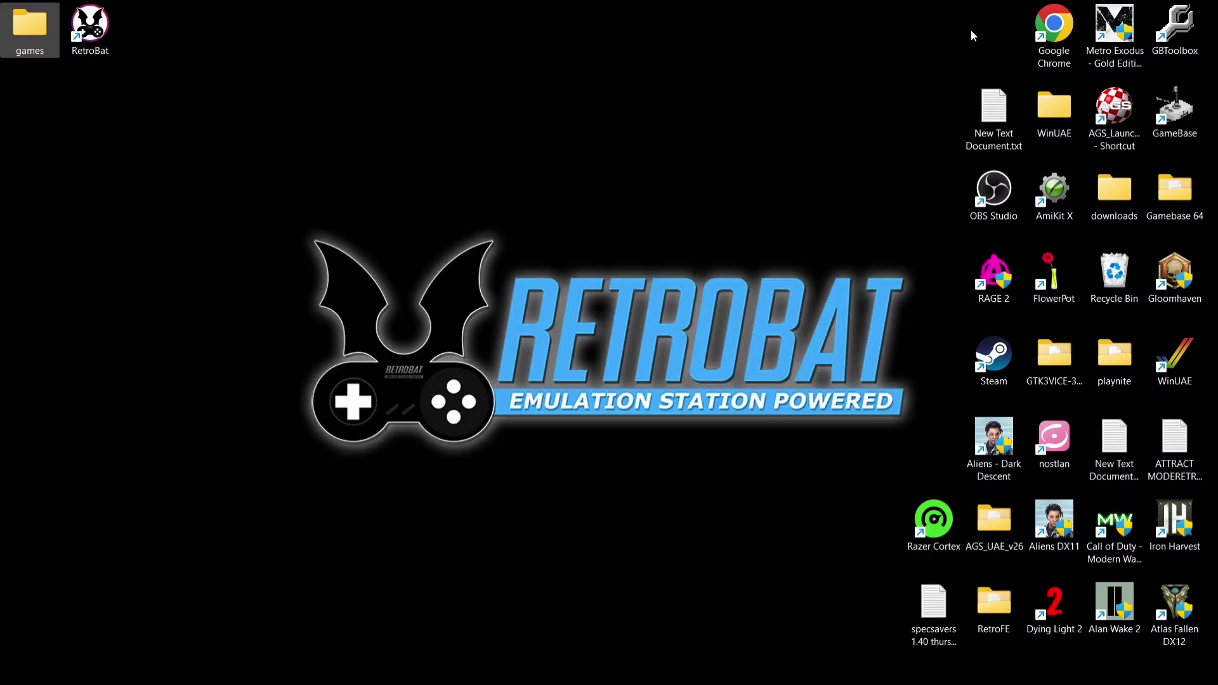
Start RetroBat and open its empty roms\3ds folder from the shortcut's file location
double_click(86, 28)
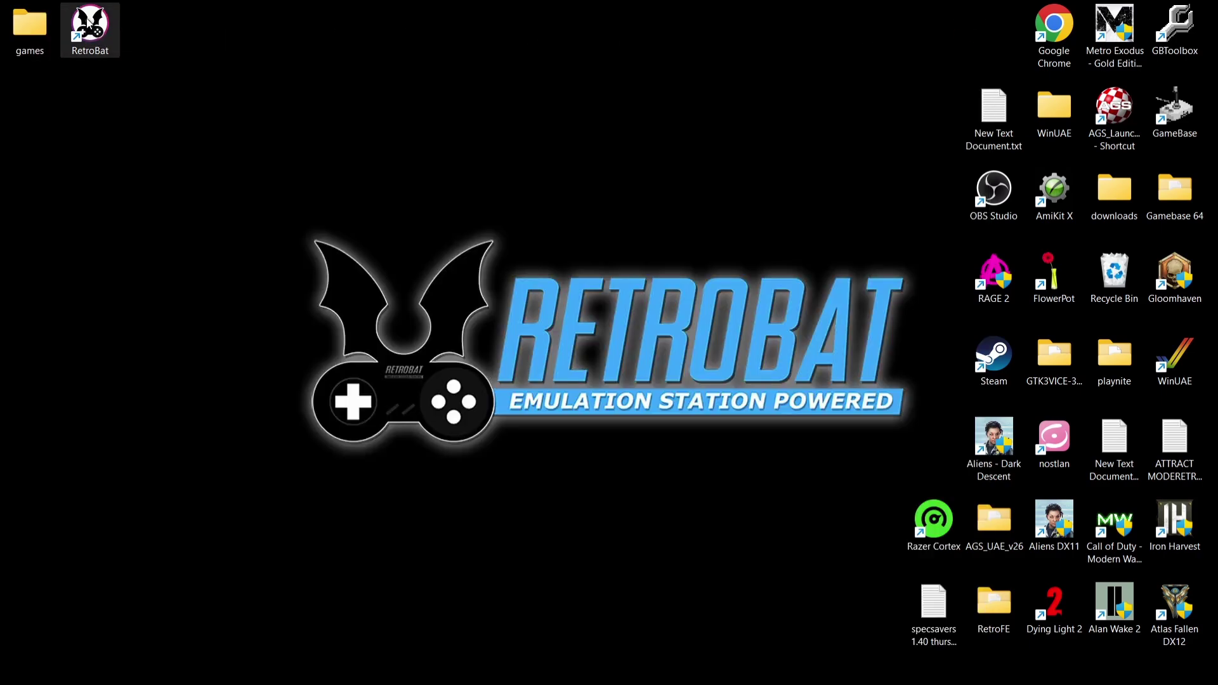
right_click(88, 21)
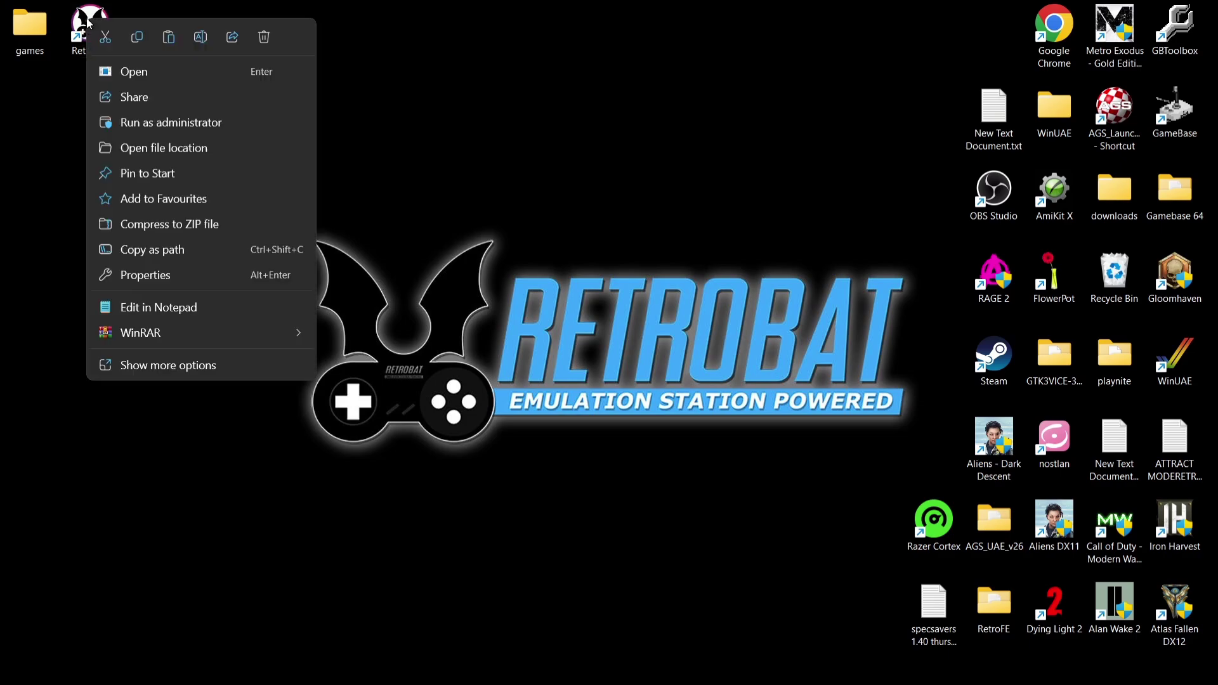
left_click(144, 149)
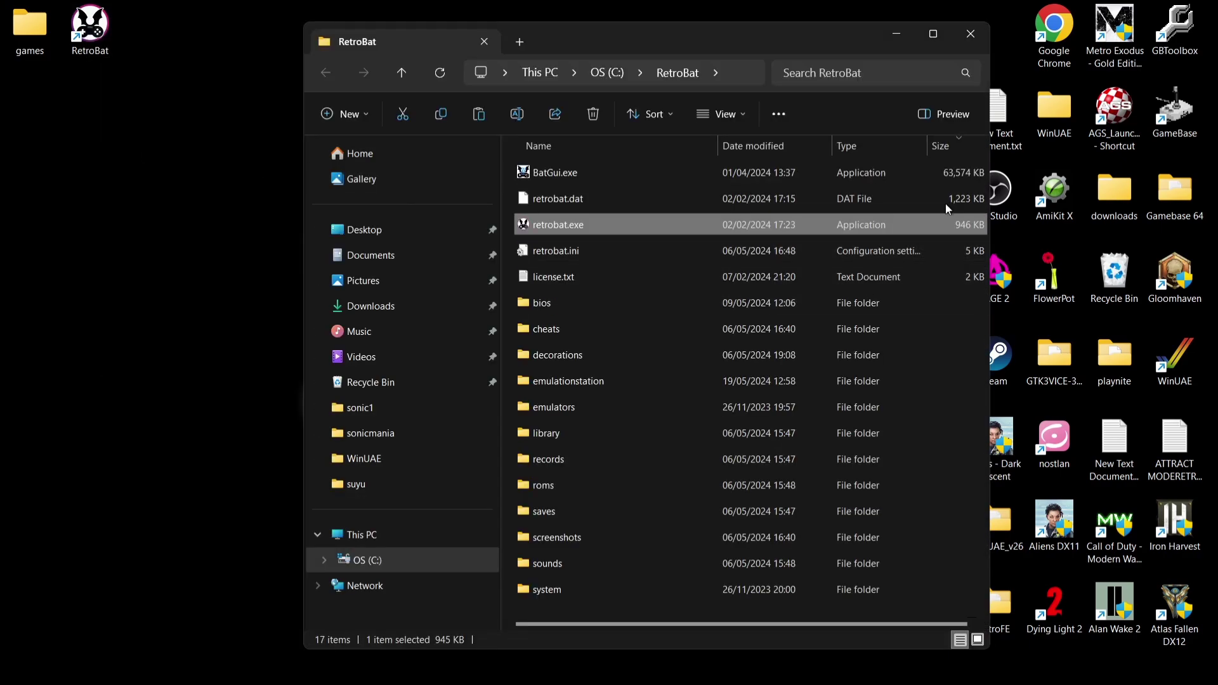
double_click(728, 494)
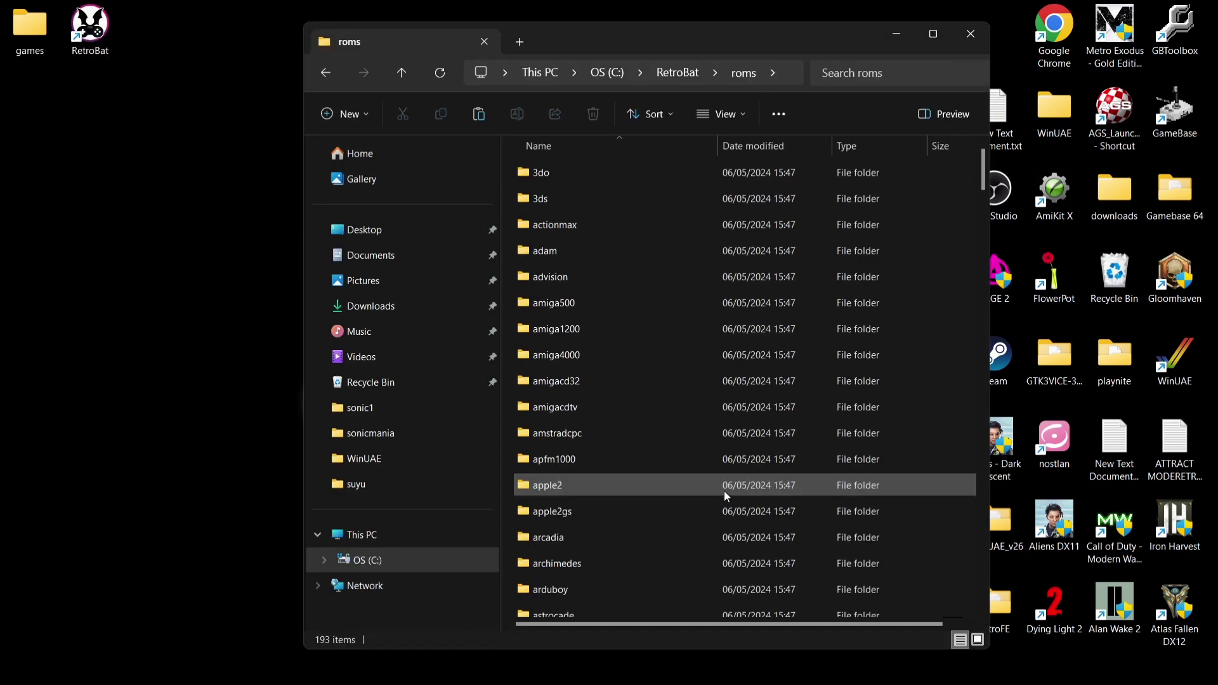
double_click(640, 198)
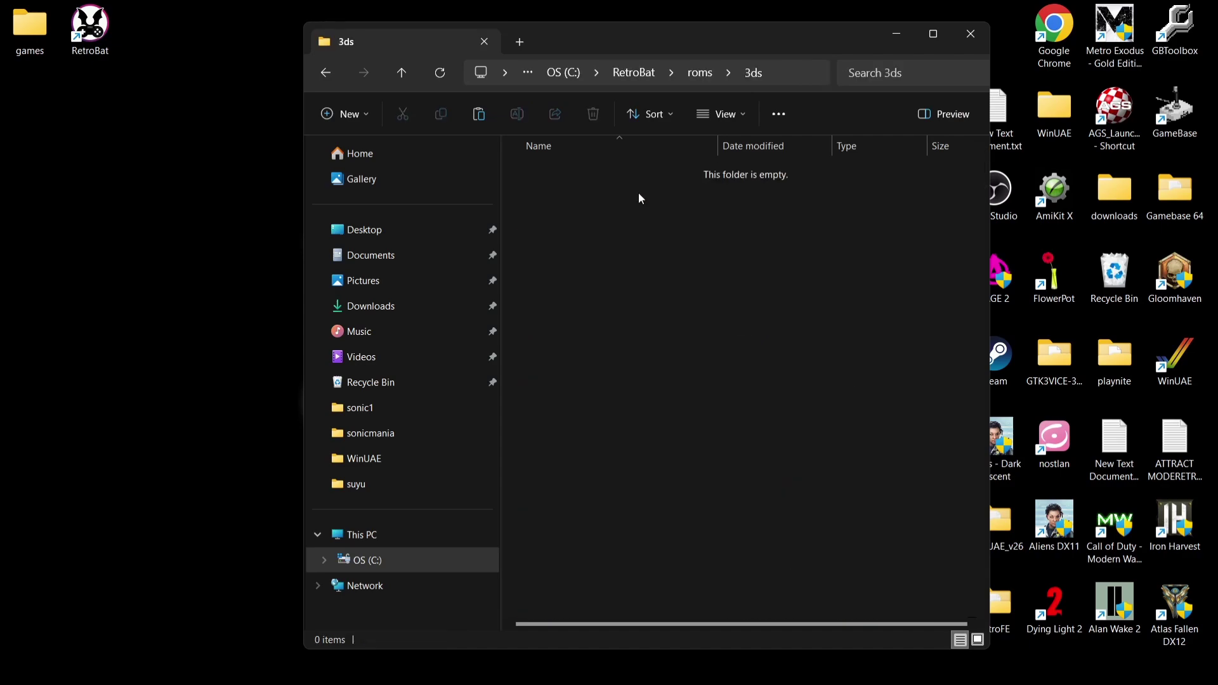
Move both 3DS game files from the desktop games folder into roms\3ds
left_click(17, 25)
double_click(17, 26)
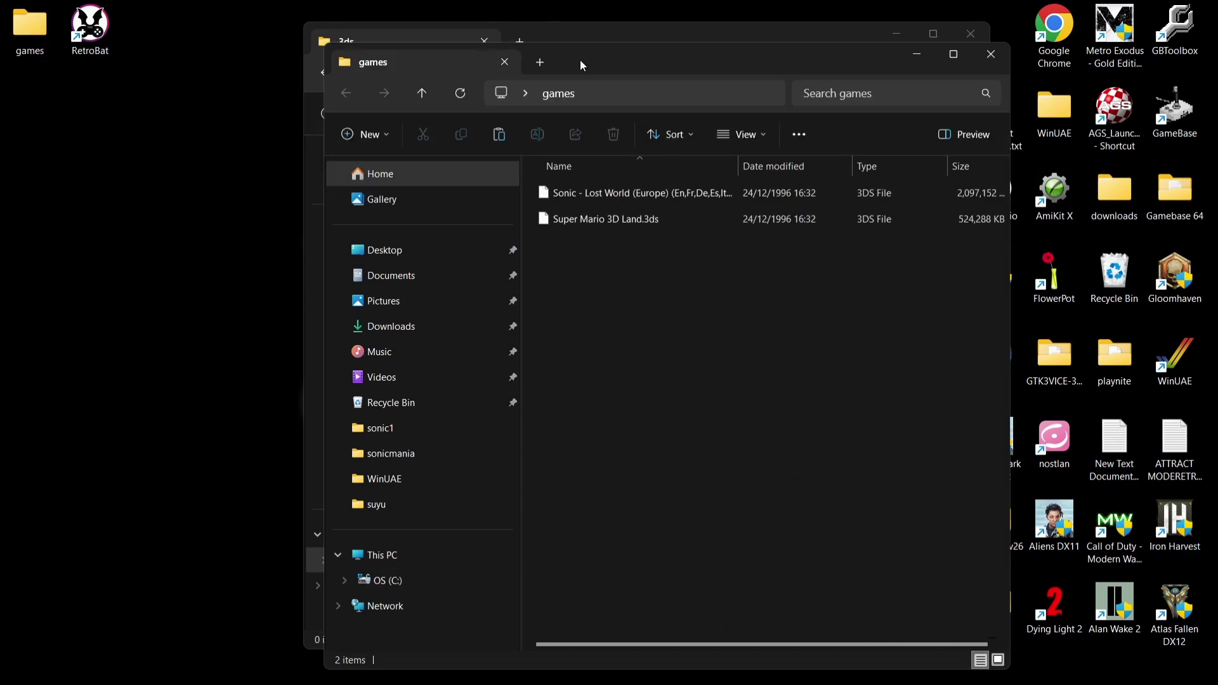
left_click_drag(579, 60, 1078, 105)
left_click_drag(1143, 366, 731, 276)
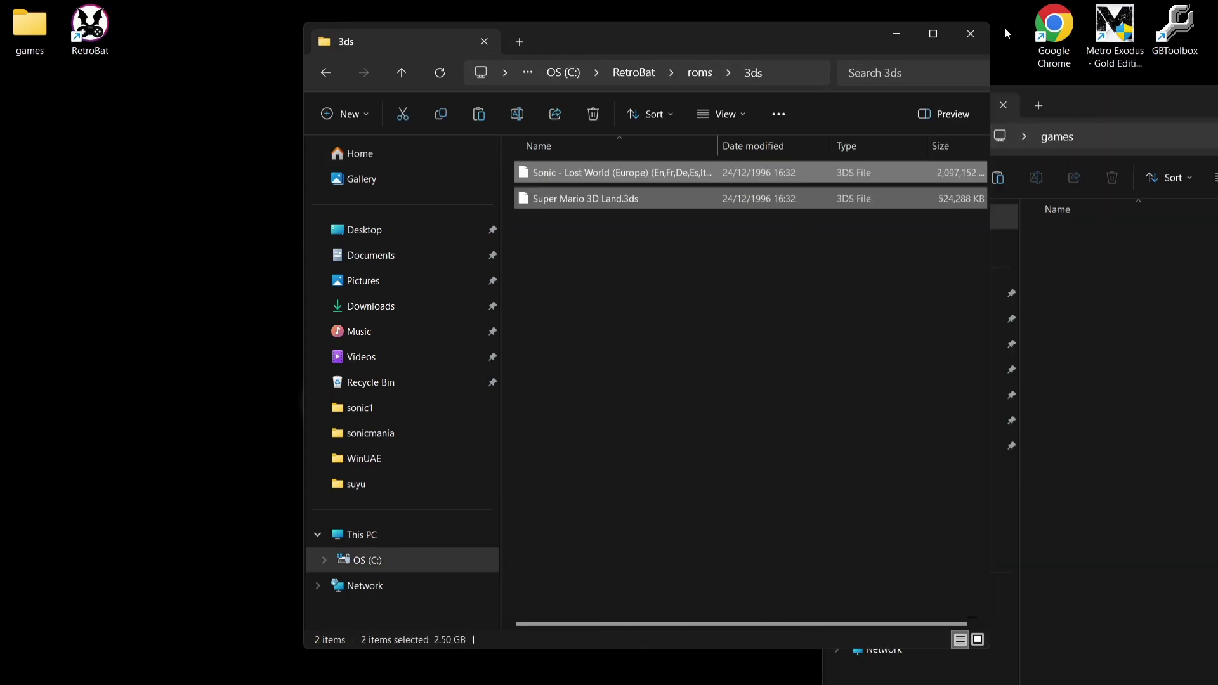
Close Explorer and enter the Nintendo 3DS system from the RetroBat carousel
left_click(971, 33)
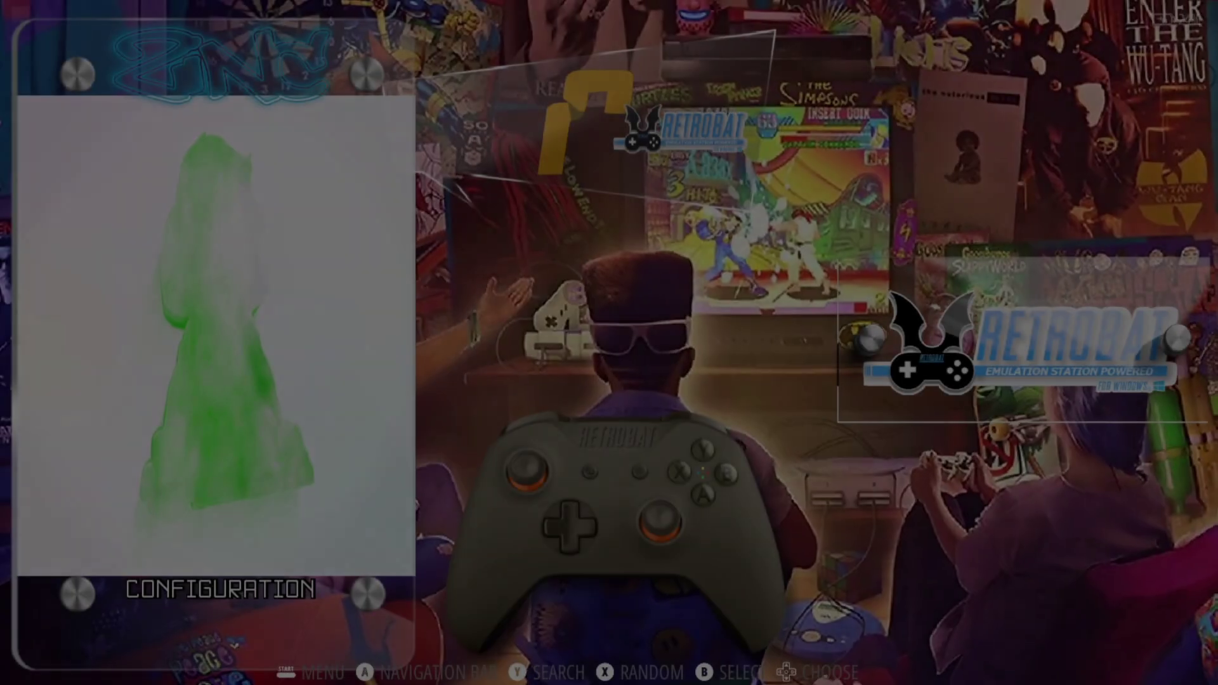
key("Down")
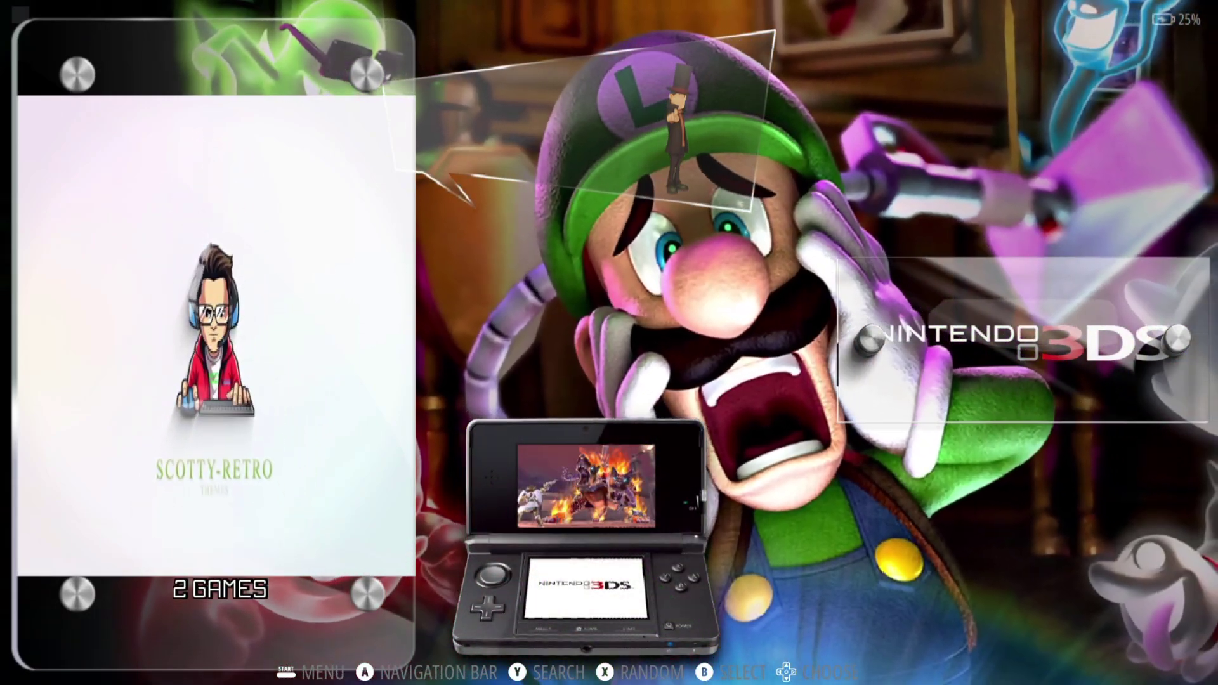
key("Return")
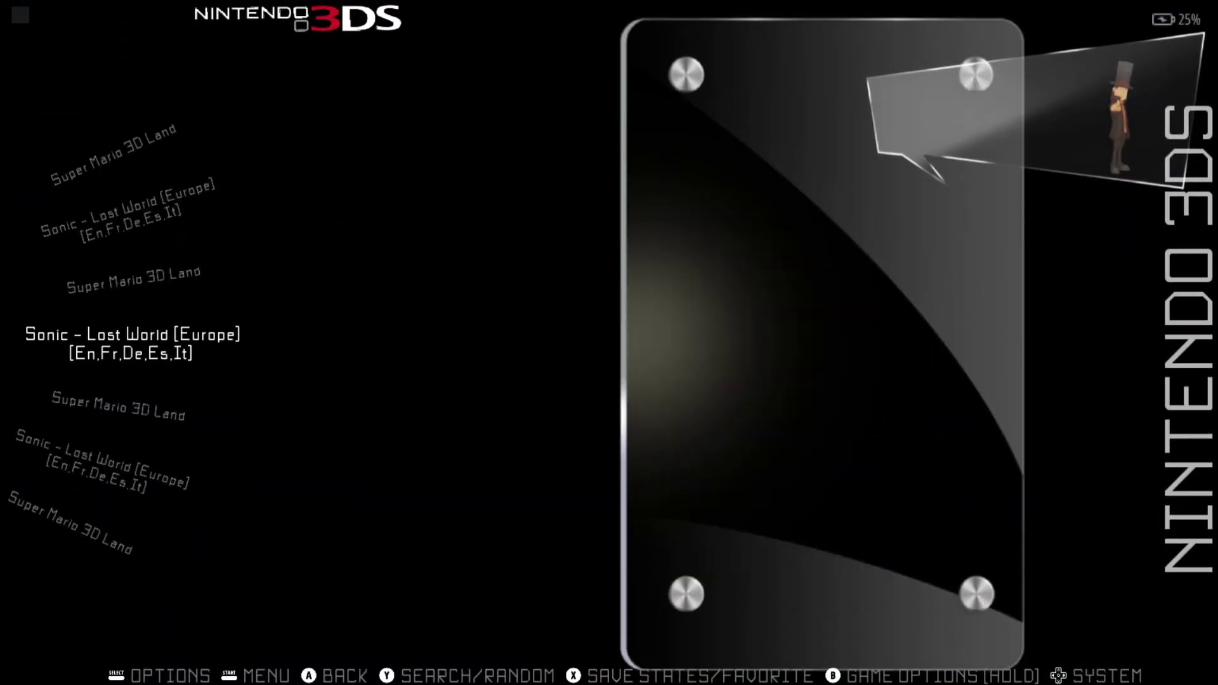
Open the main menu's Scraper entry, review Scraper Settings and return to the Scraper menu
key("Escape")
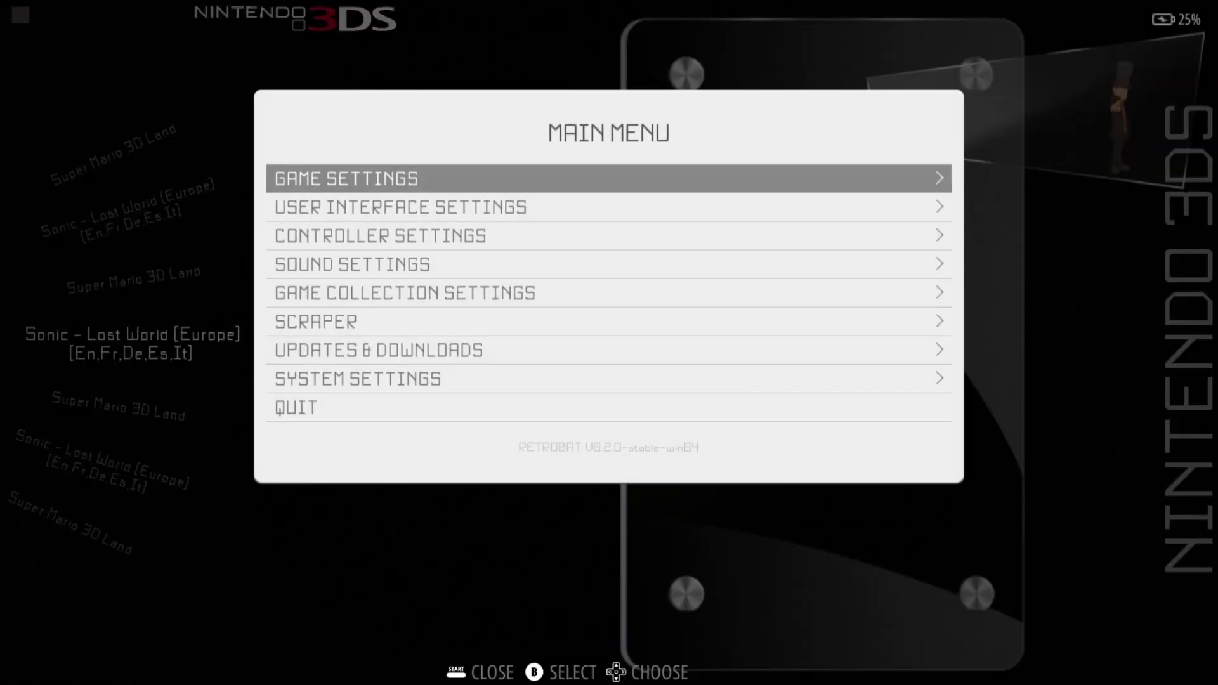
key("Down")
key("Down")
key("Down")
key("Down")
key("Down")
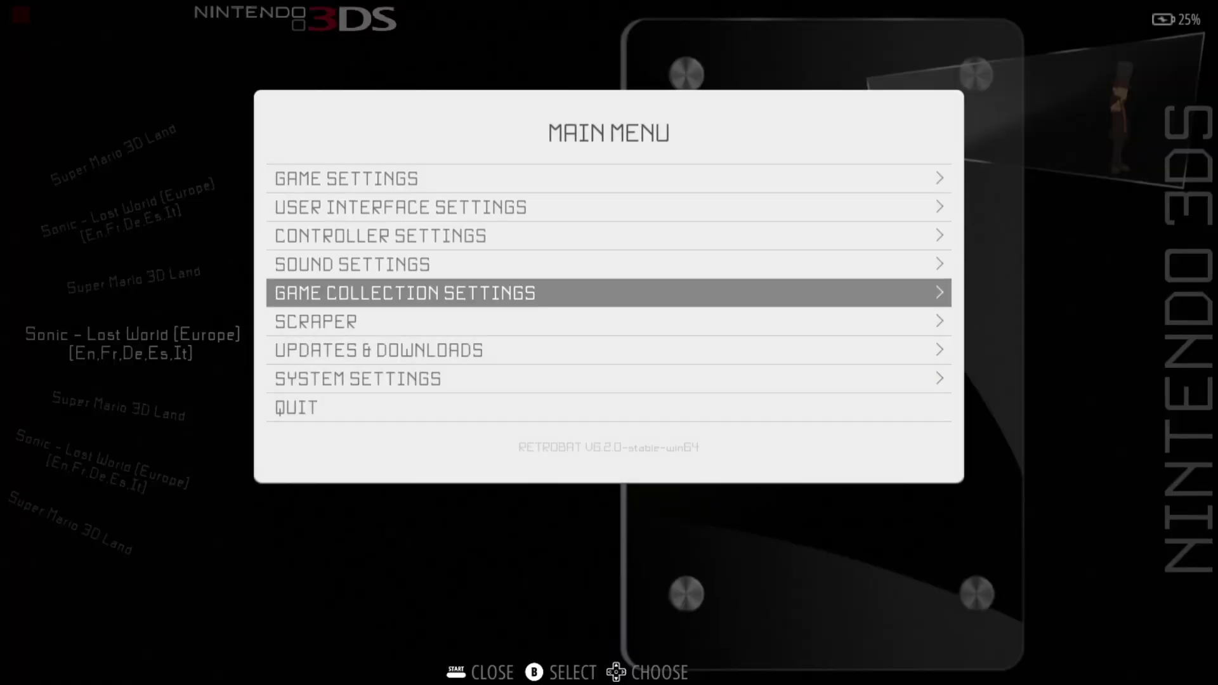
key("Return")
key("Down")
key("Return")
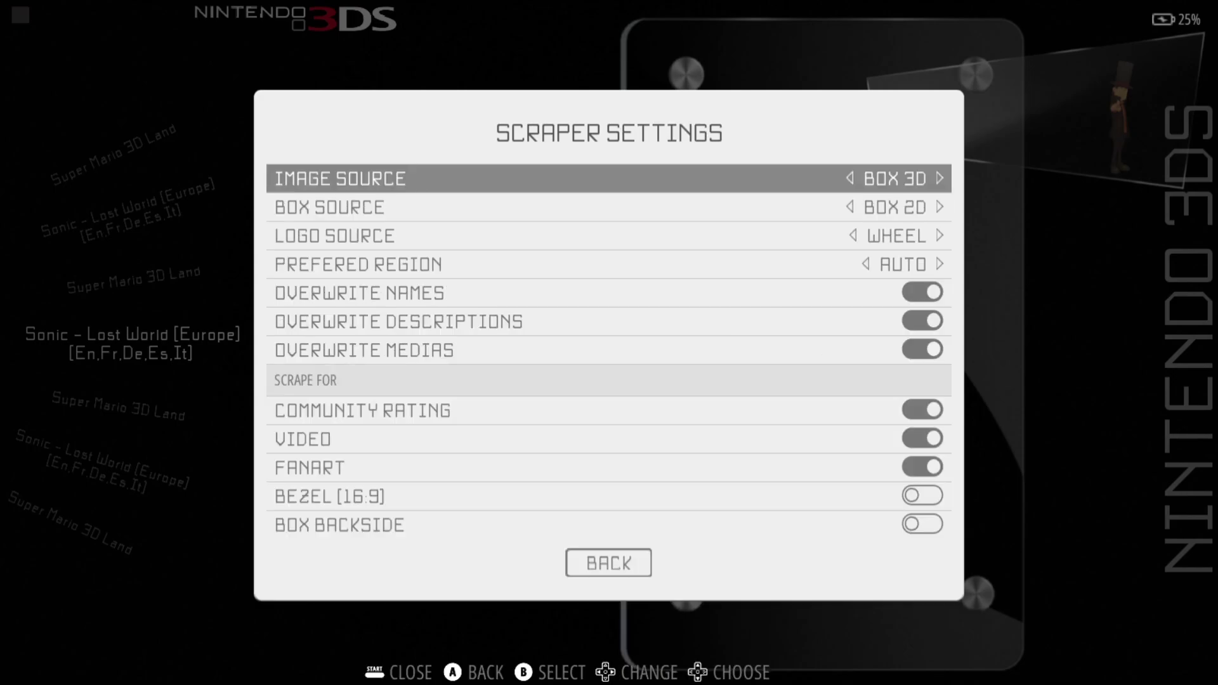
key("Up")
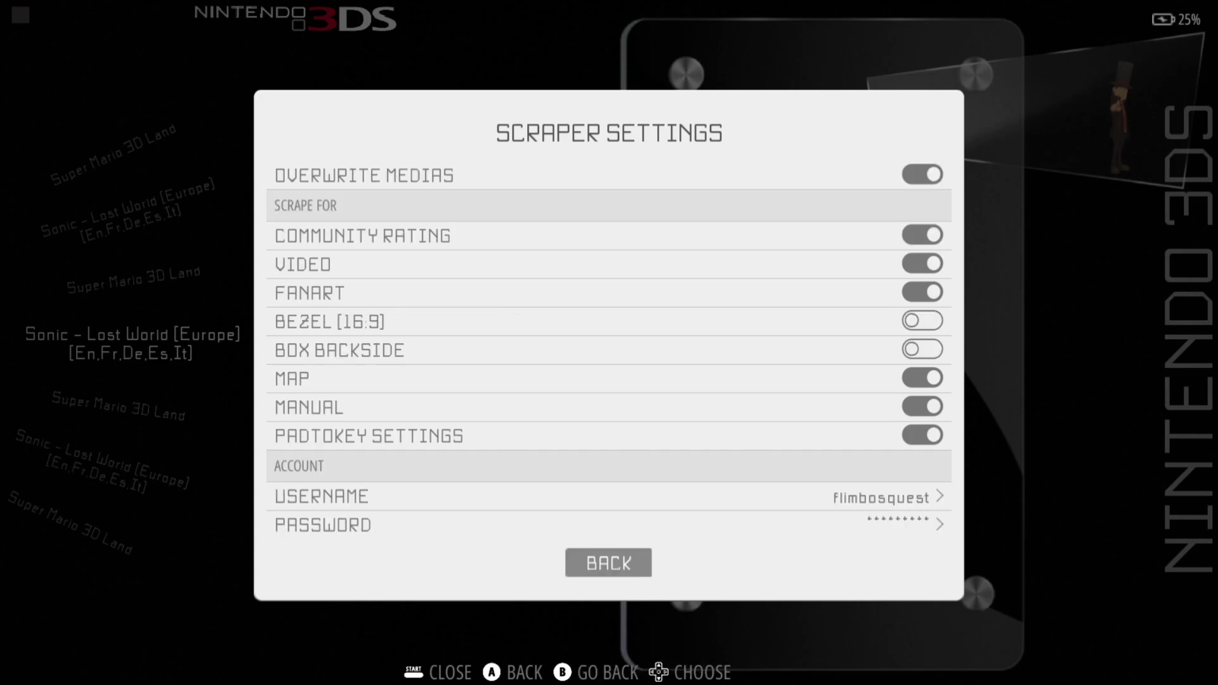
key("Return")
Include only Nintendo 3DS in Systems Included and run Scrape Now
key("Down")
key("Down")
key("Down")
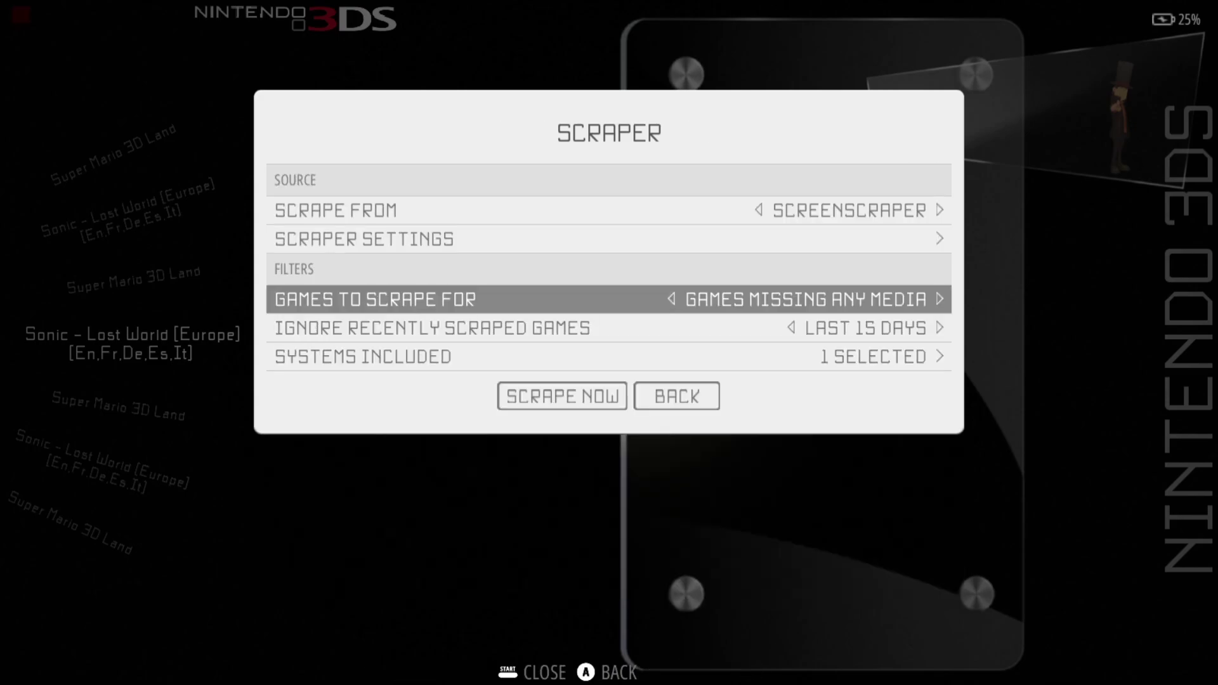
key("Return")
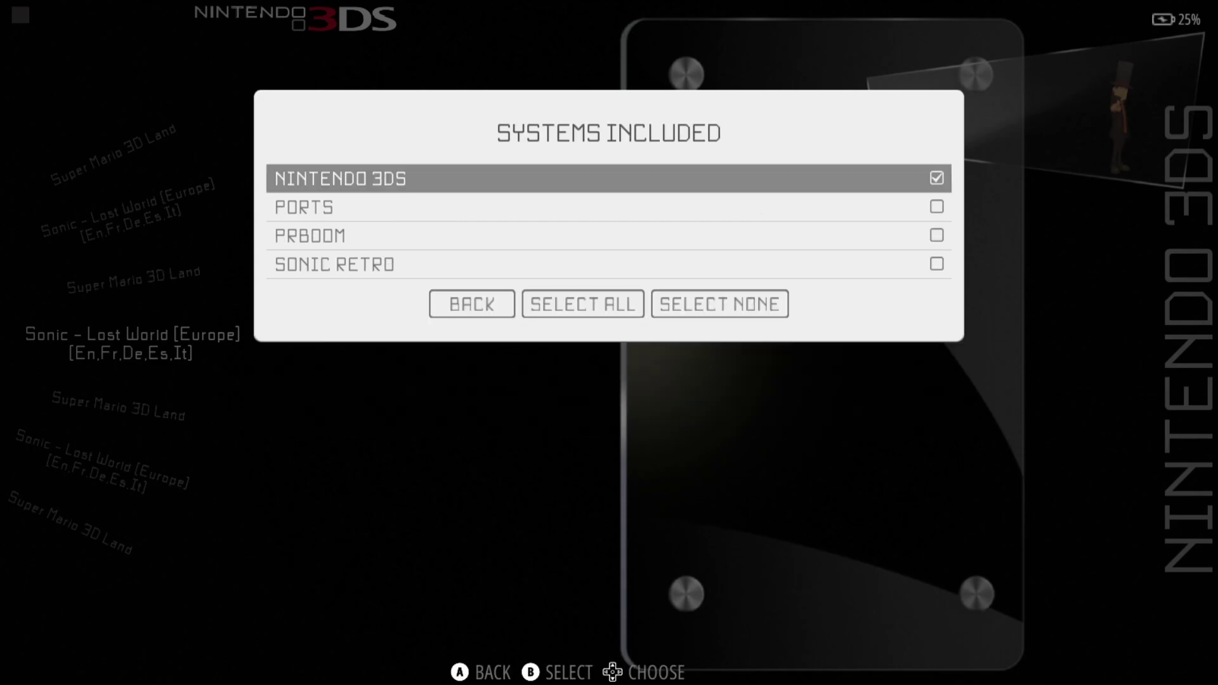
key("Escape")
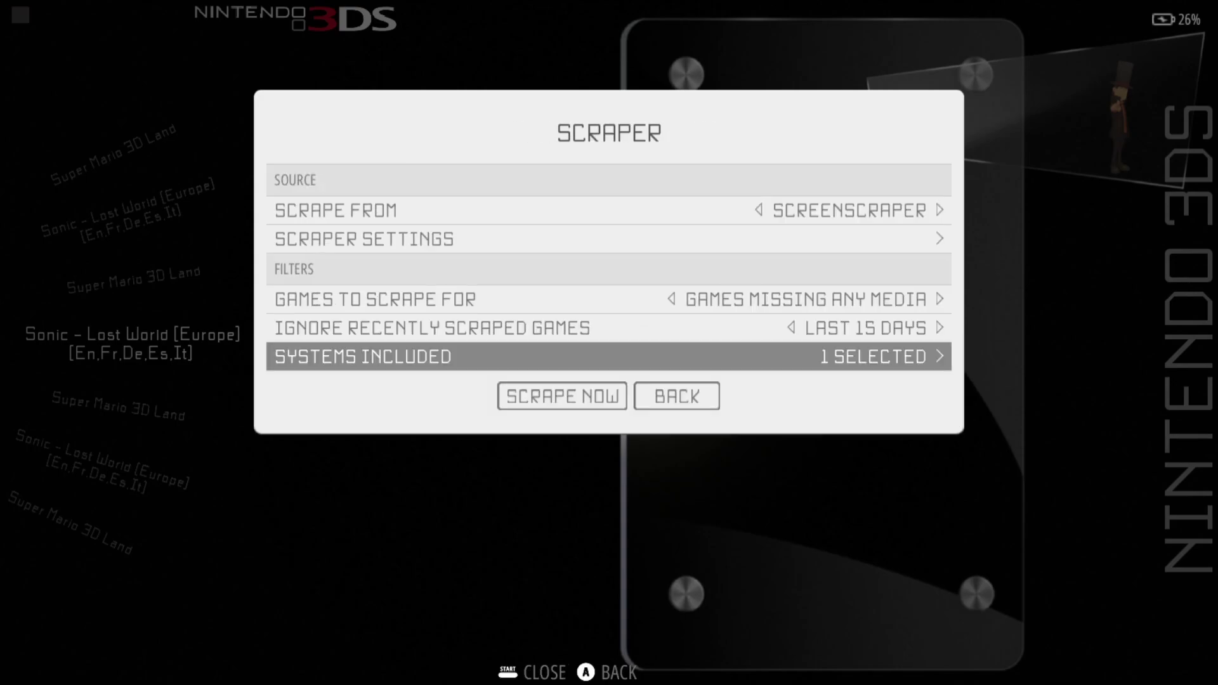
key("Down")
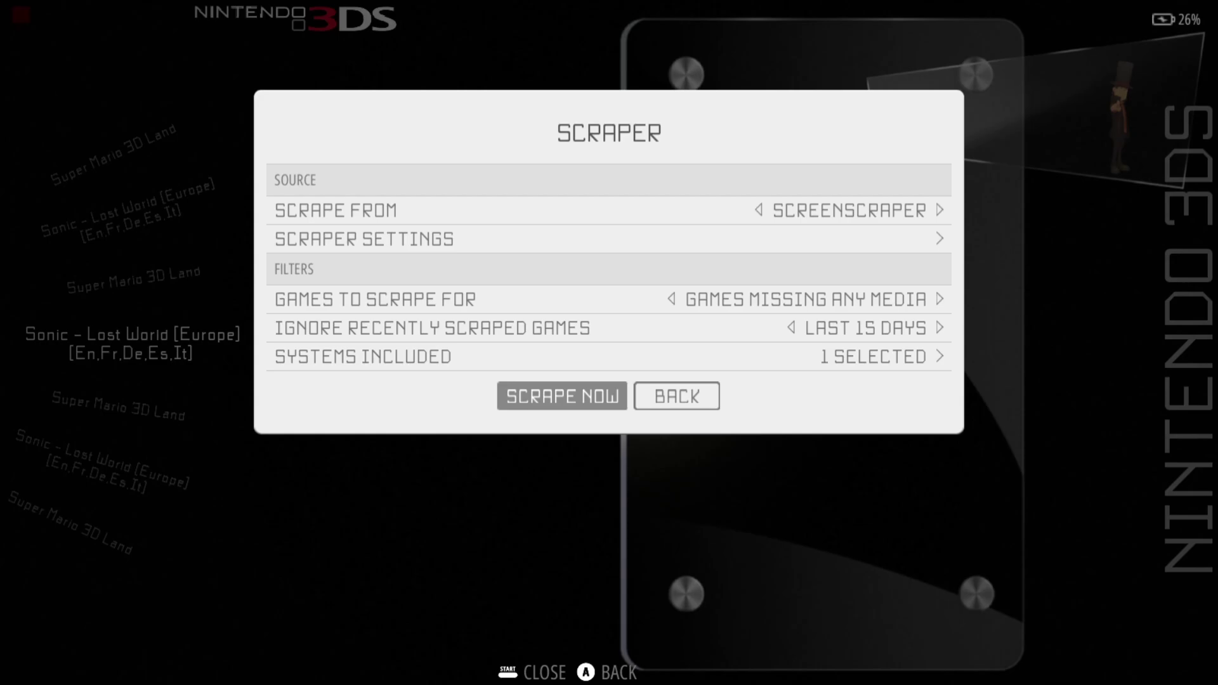
key("Return")
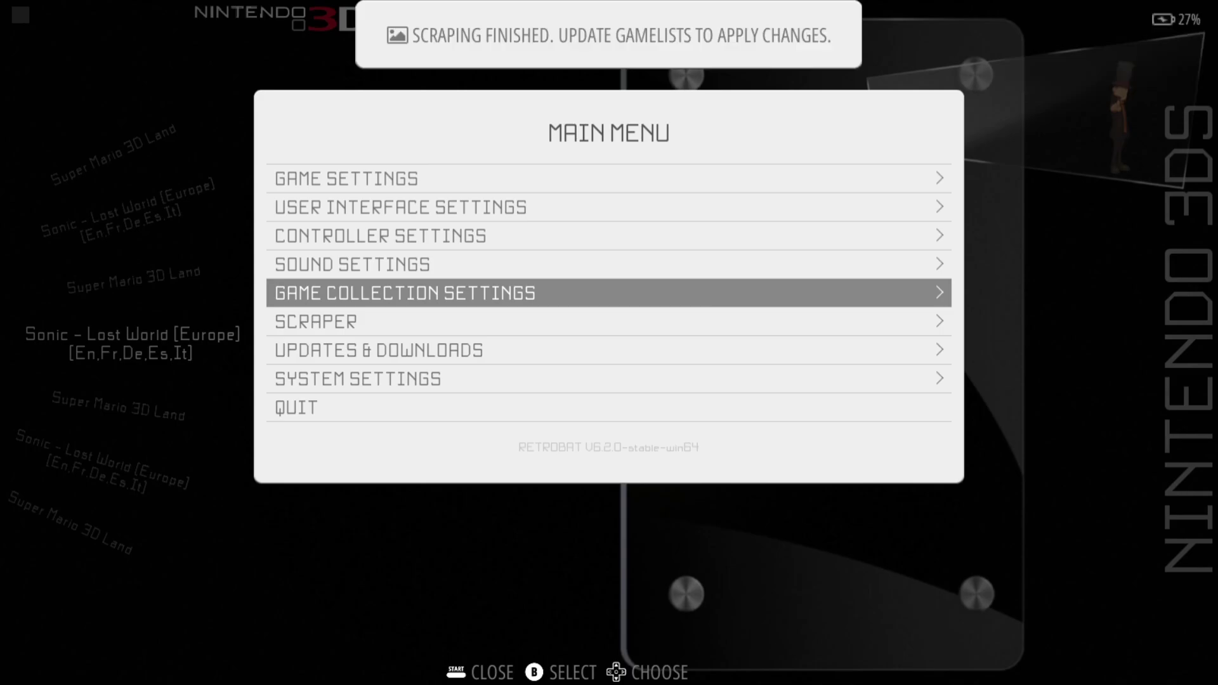
Update the gamelists to apply the scraped changes
key("Up")
key("Up")
key("Up")
key("Up")
key("Return")
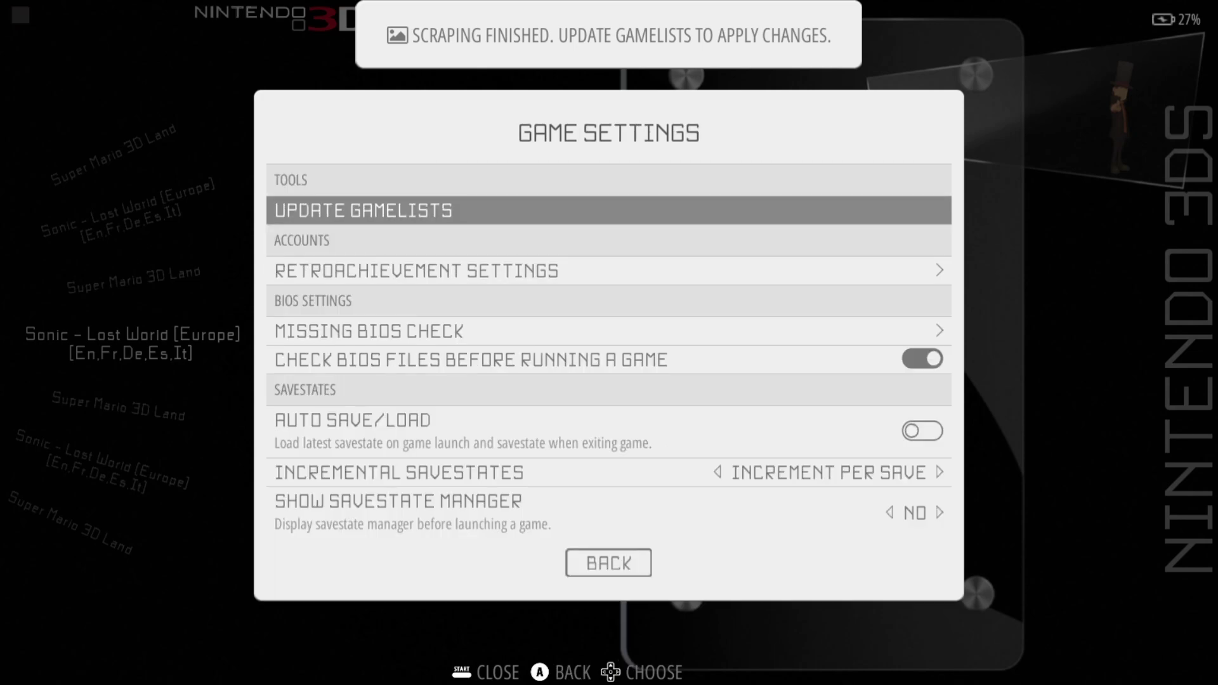
key("Return")
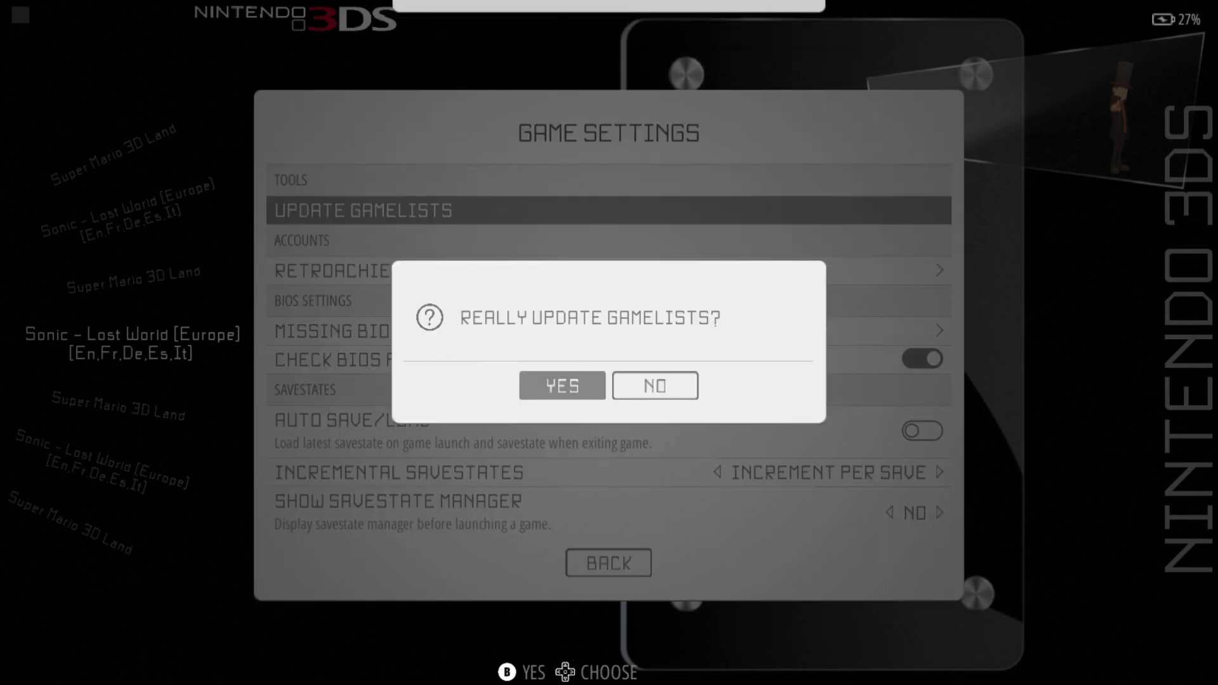
key("Return")
Browse Super Mario 3D Land and Sonic Lost World, then reopen the main menu
key("Down")
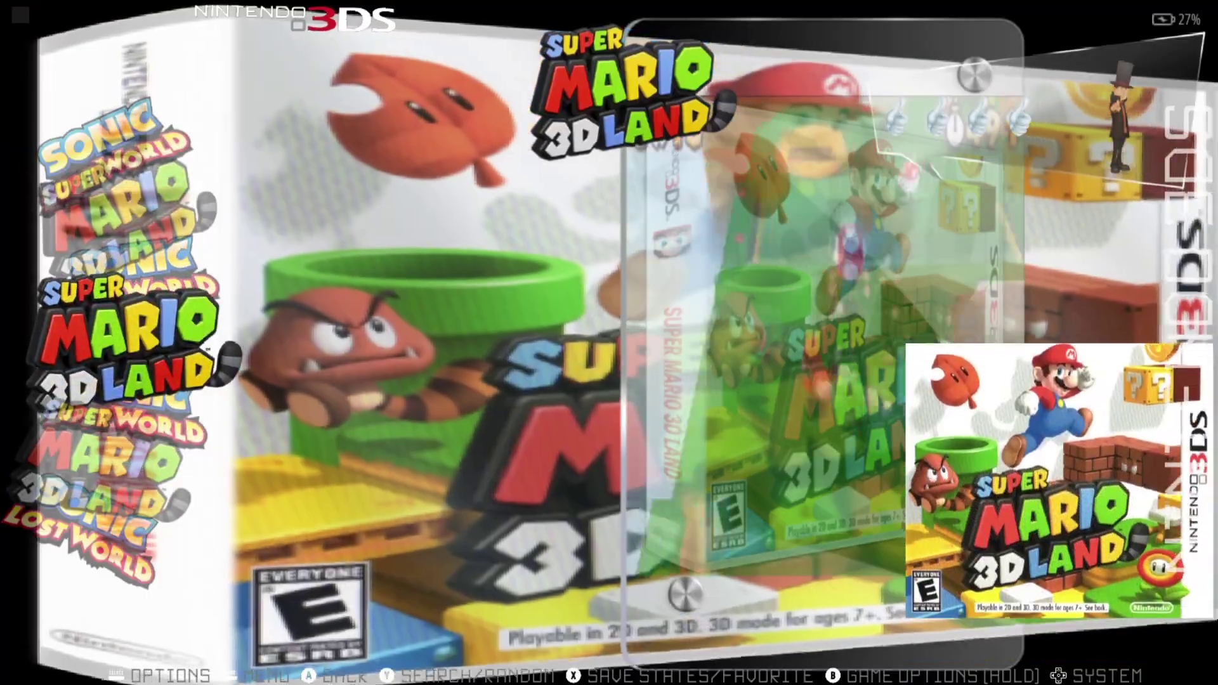
key("Down")
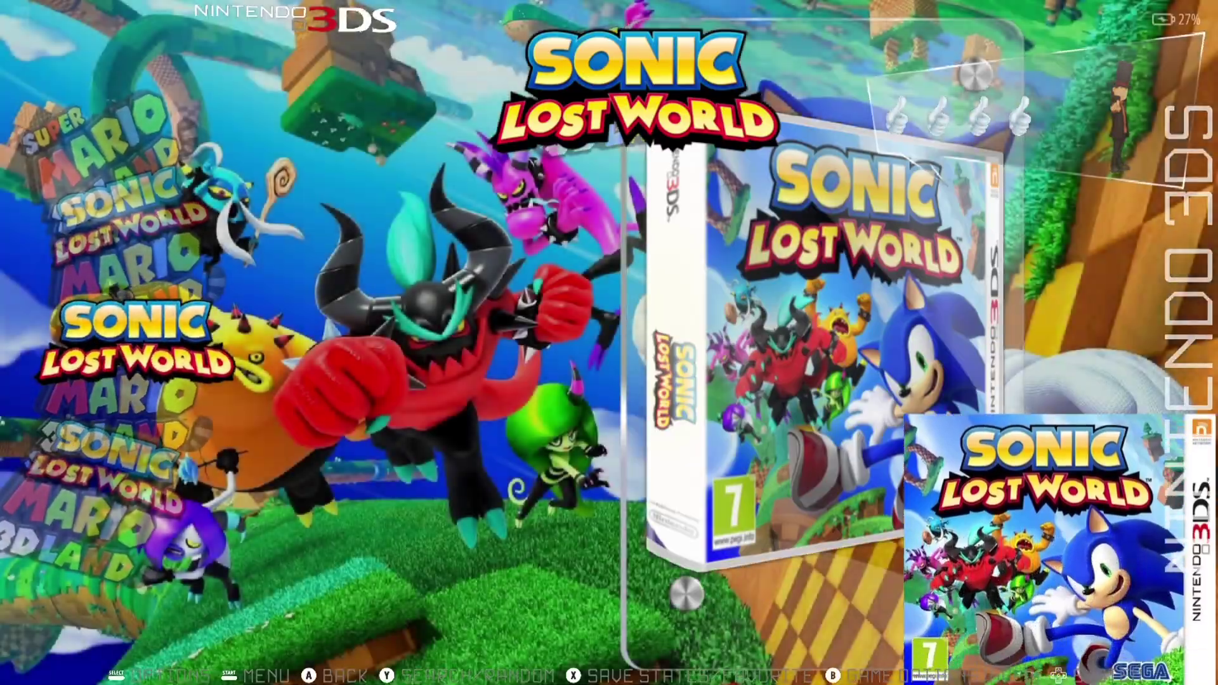
key("Escape")
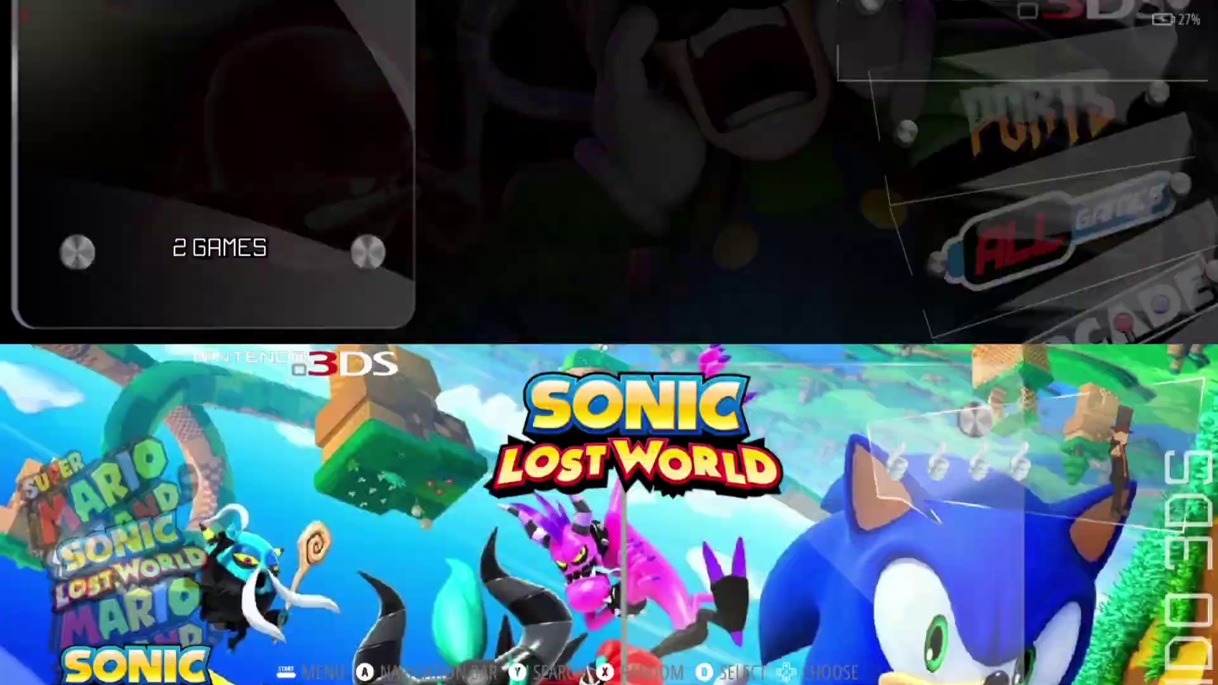
key("F1")
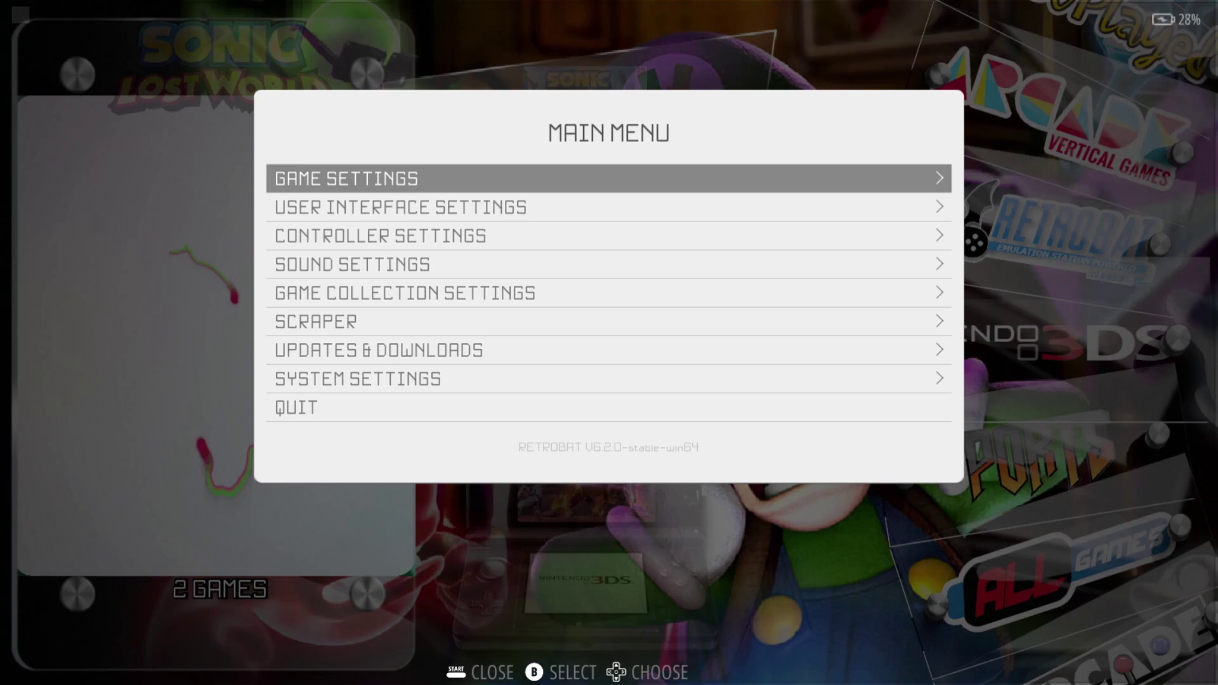
Set User Interface Settings > Theme Configuration > Gamelist View Style to Detailed, then back out
key("Down")
key("Return")
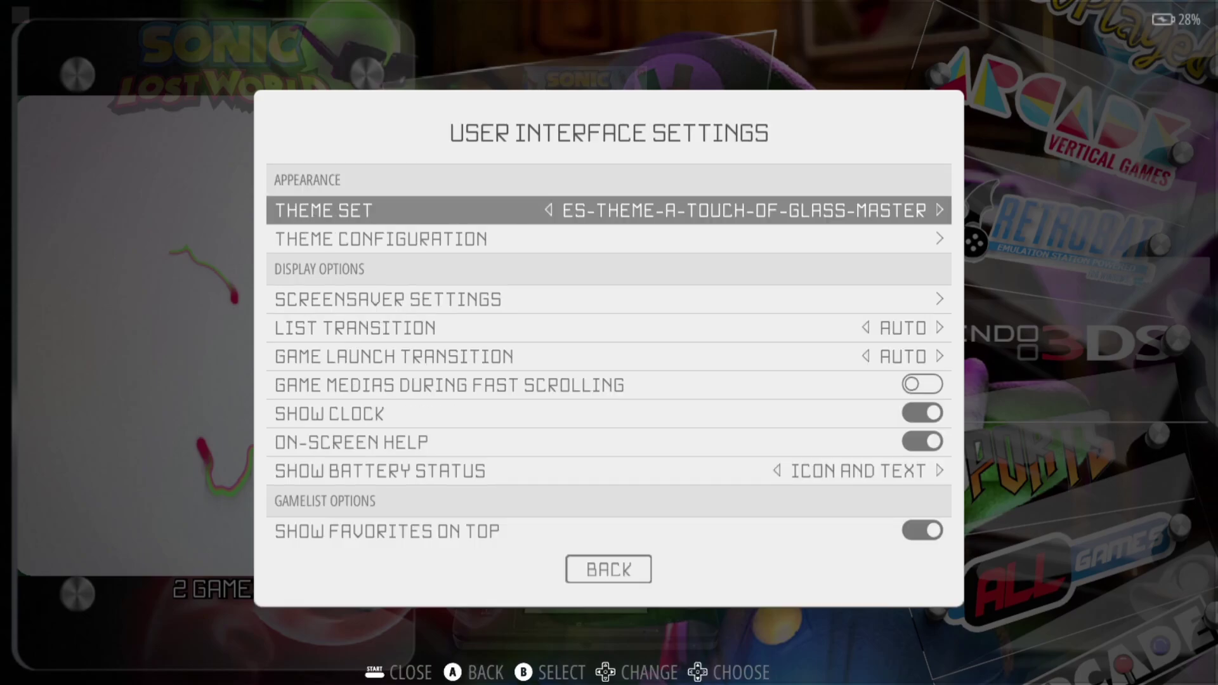
key("Down")
key("Return")
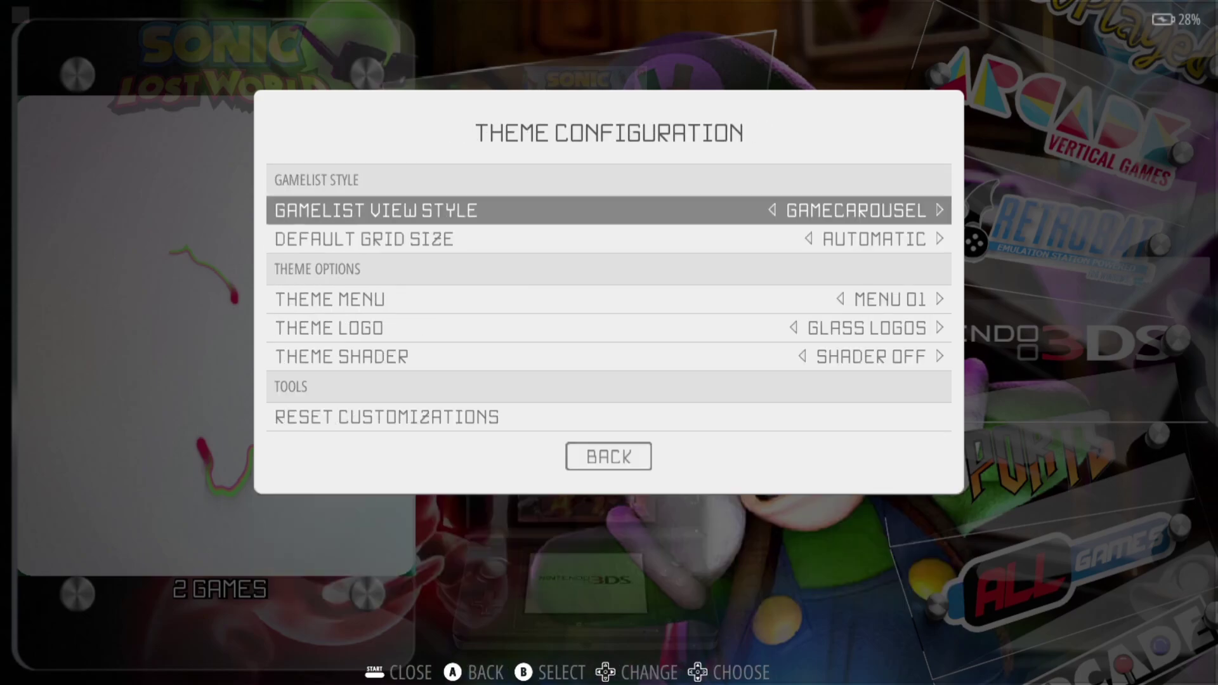
key("Return")
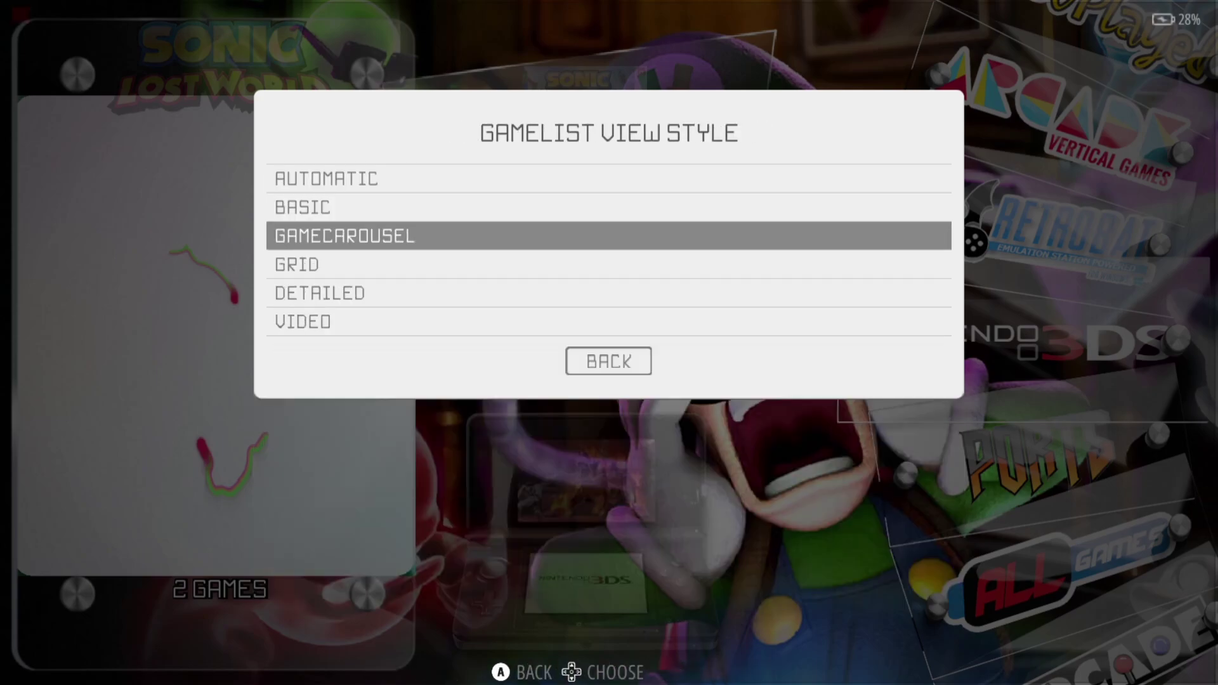
key("Down")
key("Down")
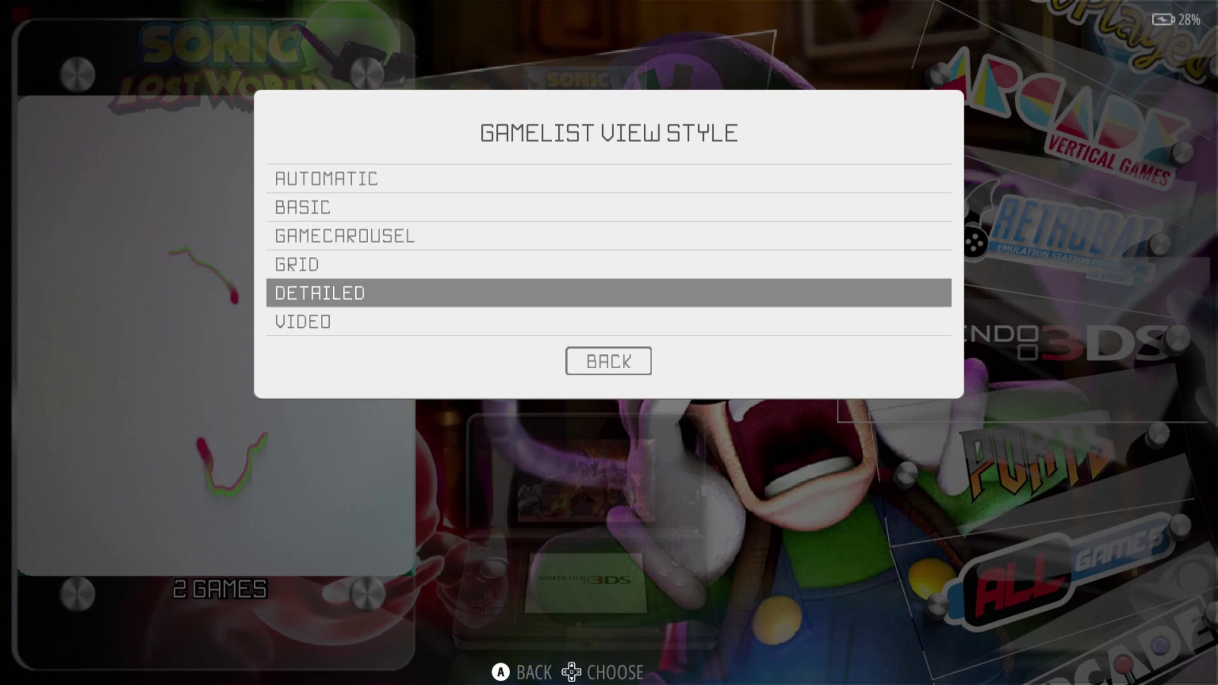
key("Down")
key("Return")
key("Escape")
key("Escape")
key("Escape")
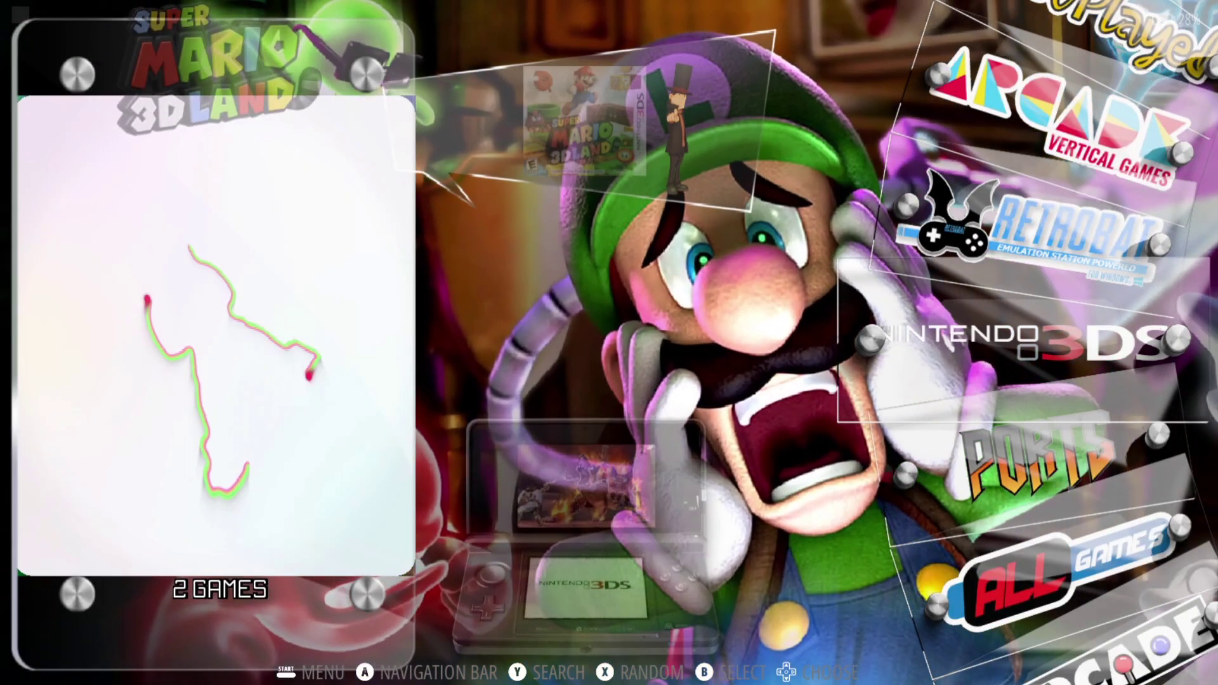
Enter the Nintendo 3DS list, select Super Mario 3D Land and open View Options
key("Return")
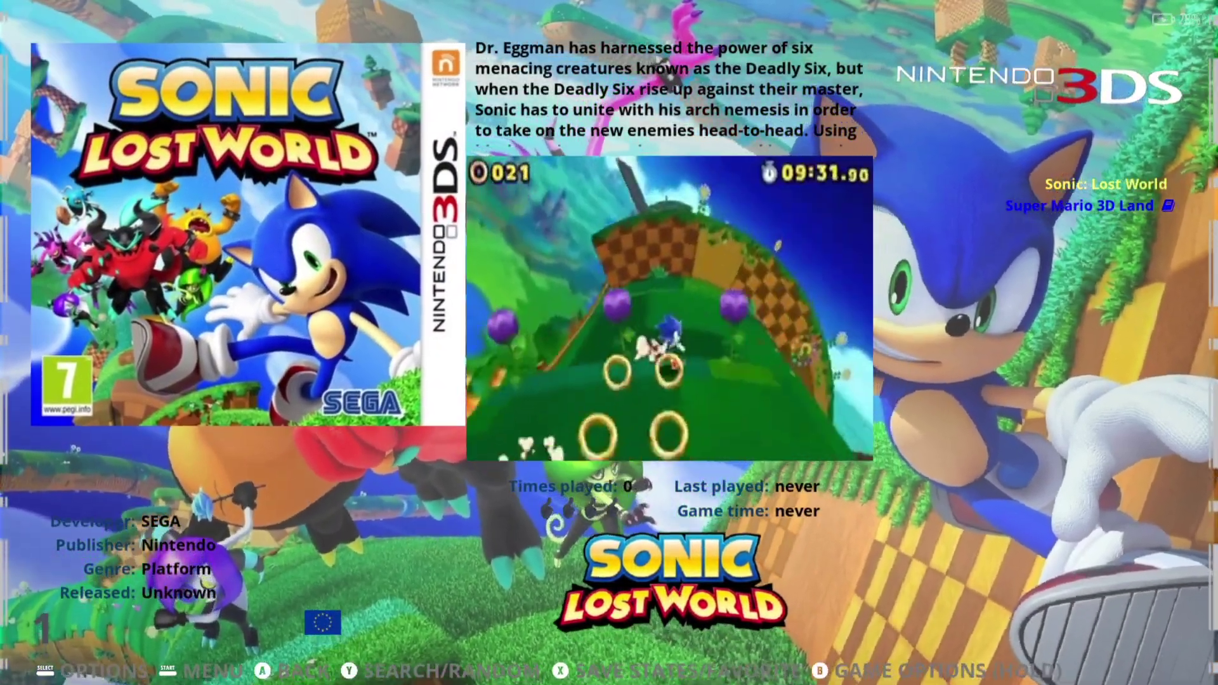
key("Down")
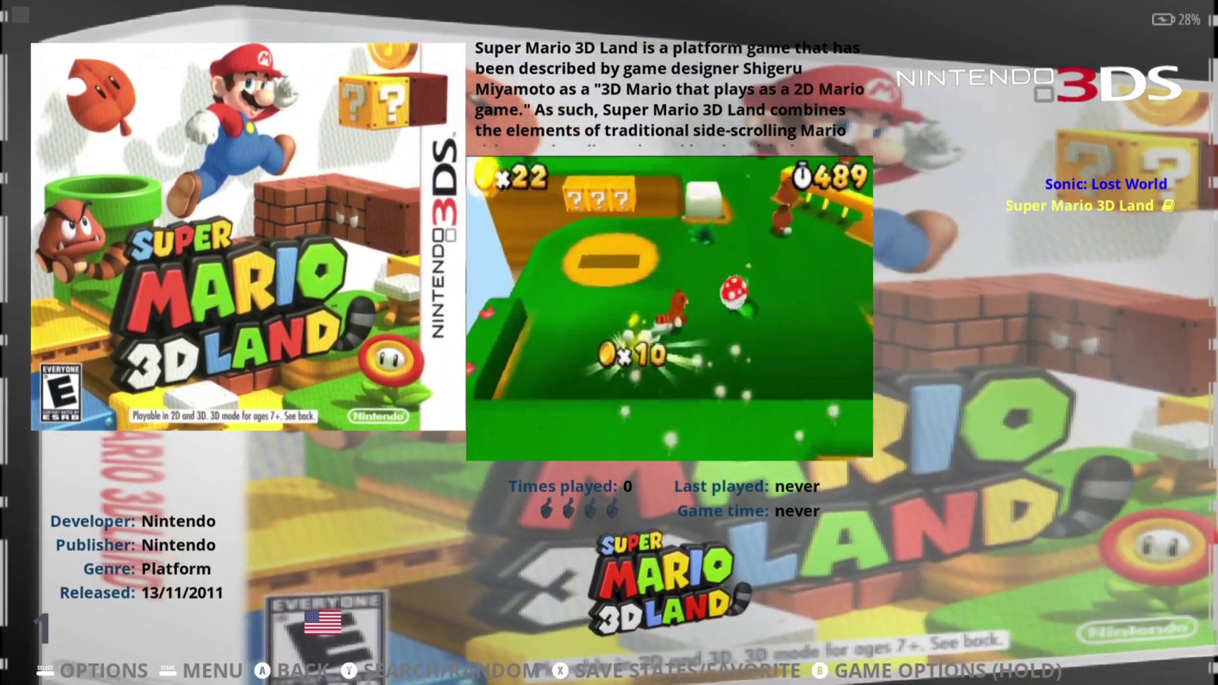
key("F1")
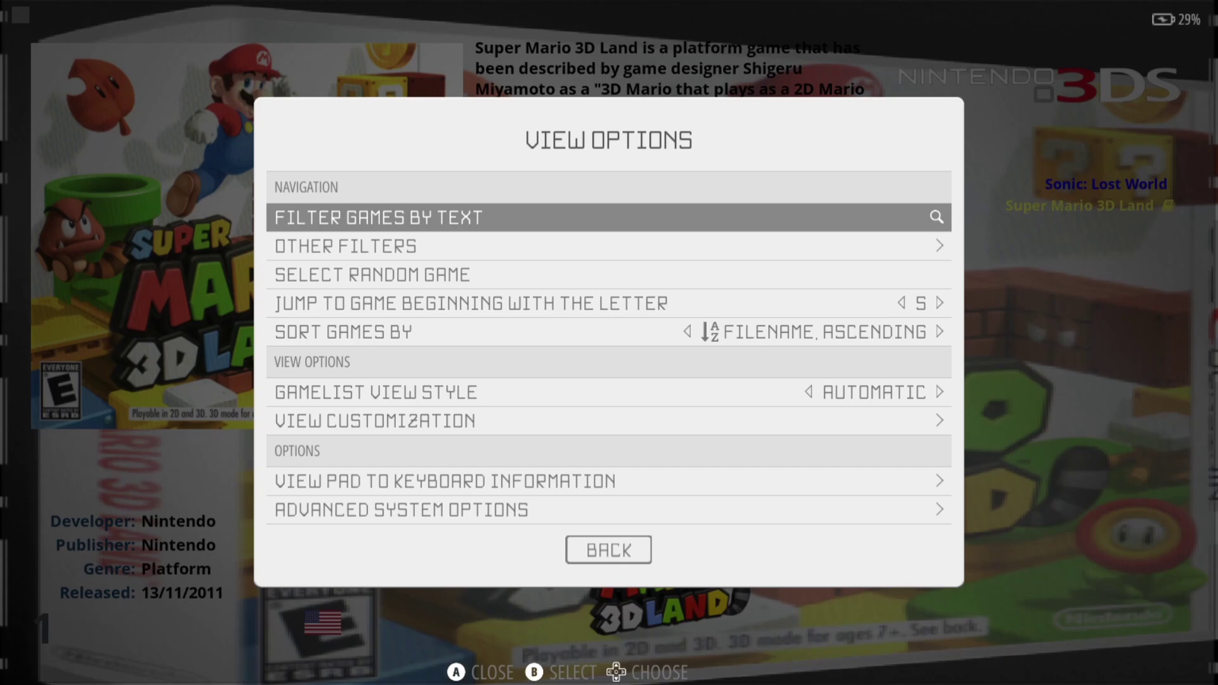
Choose Lime3DS as the emulator in Advanced System Options, then back out to the list
key("Up")
key("Up")
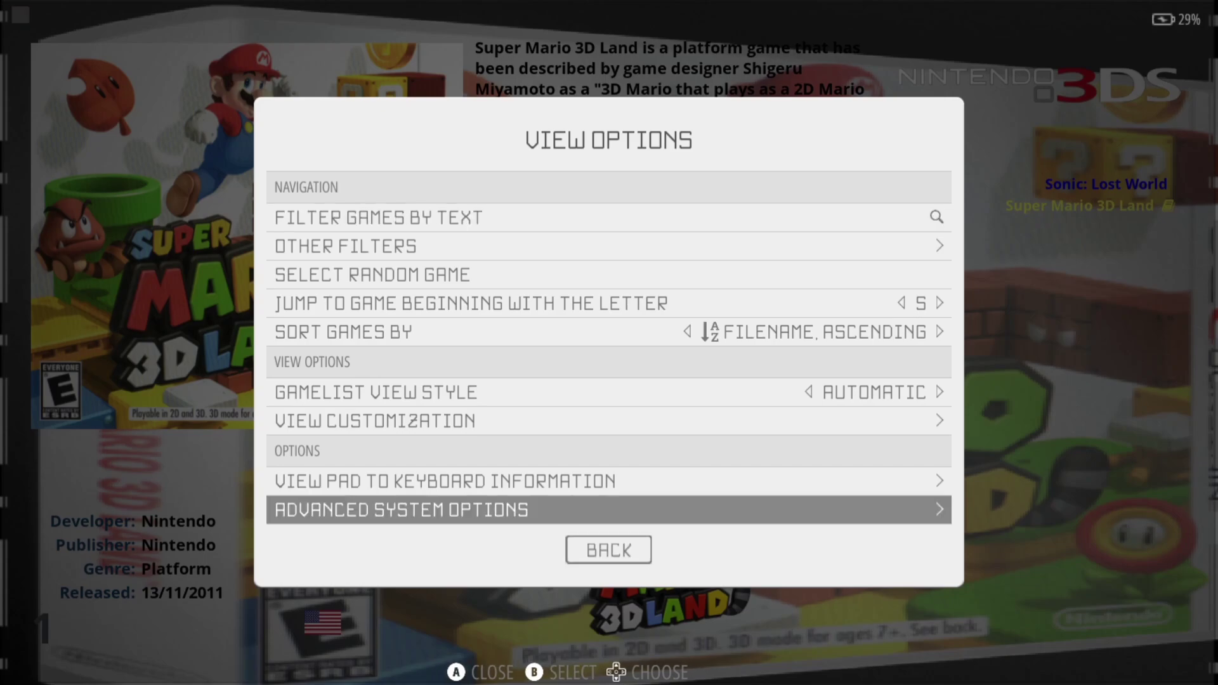
key("Return")
key("Return")
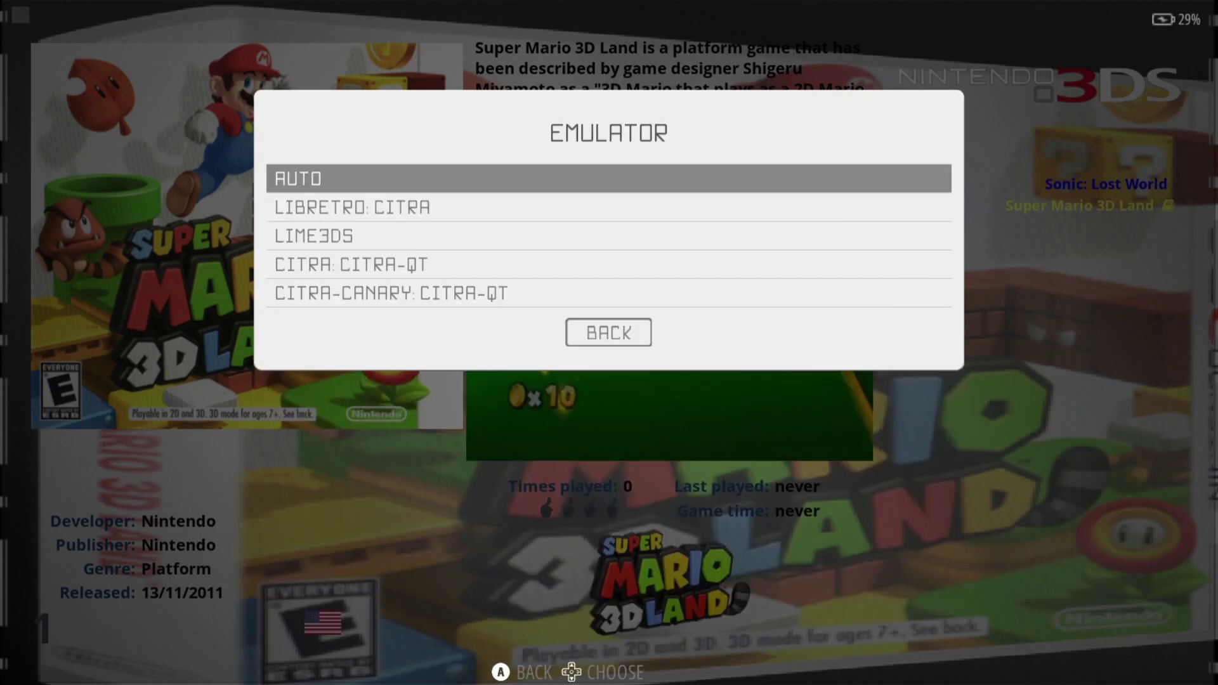
key("Down")
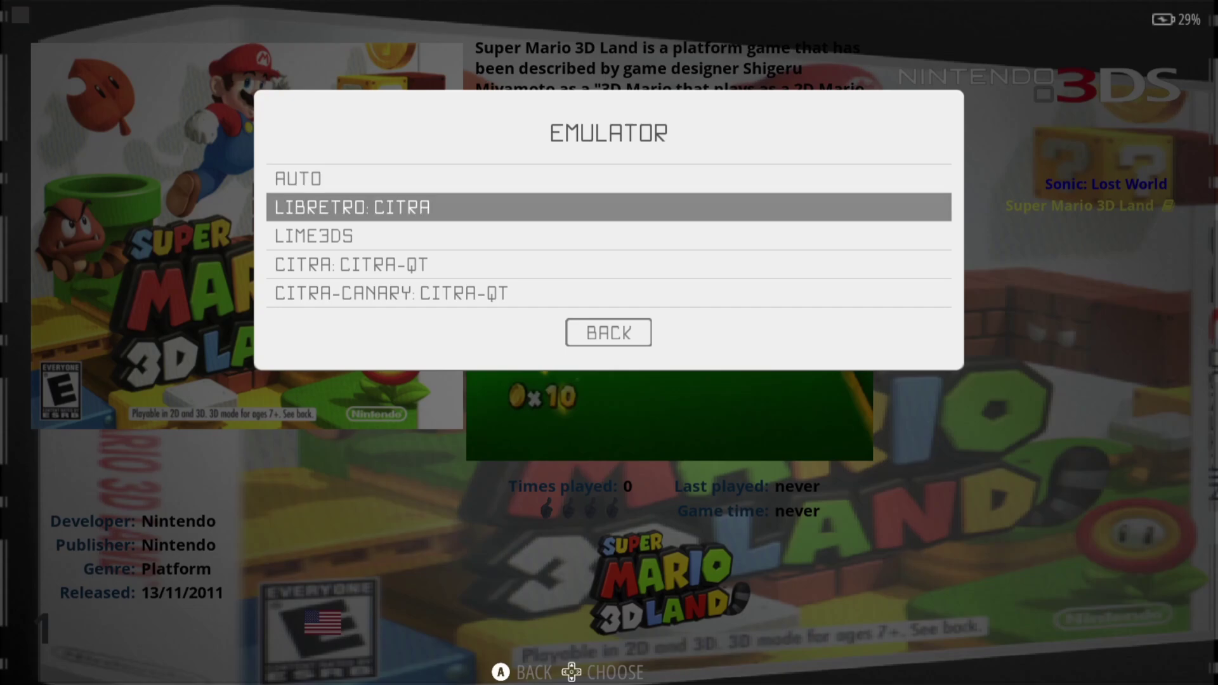
key("Up")
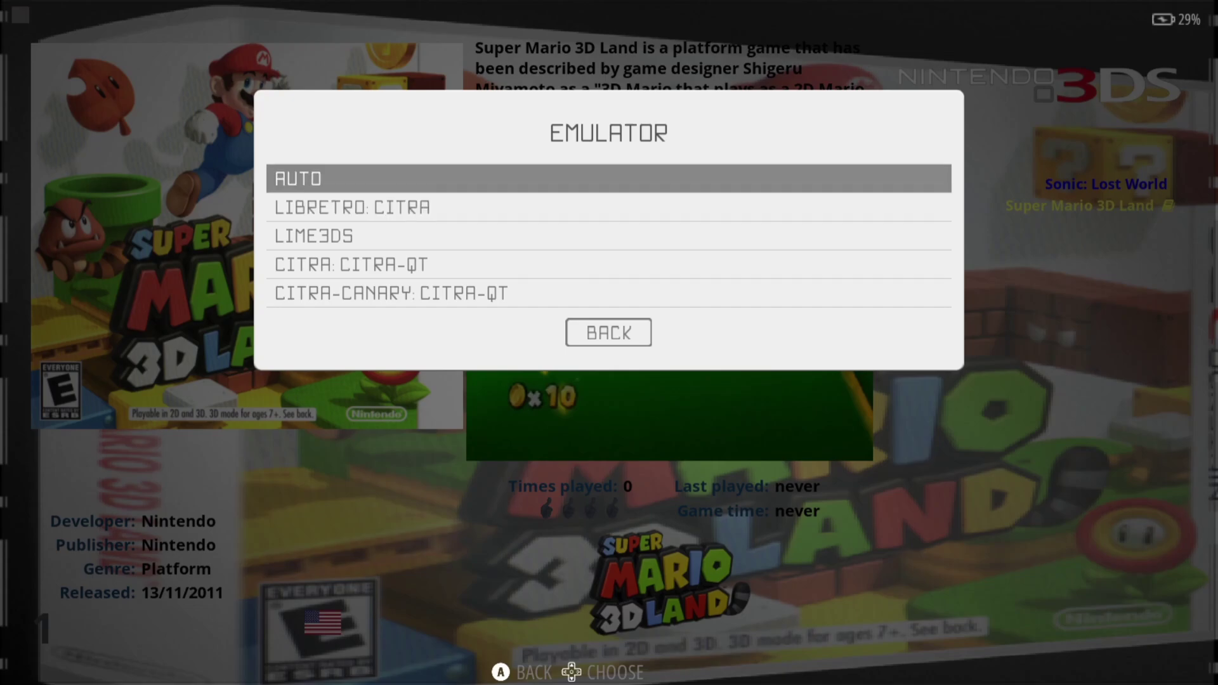
key("Down")
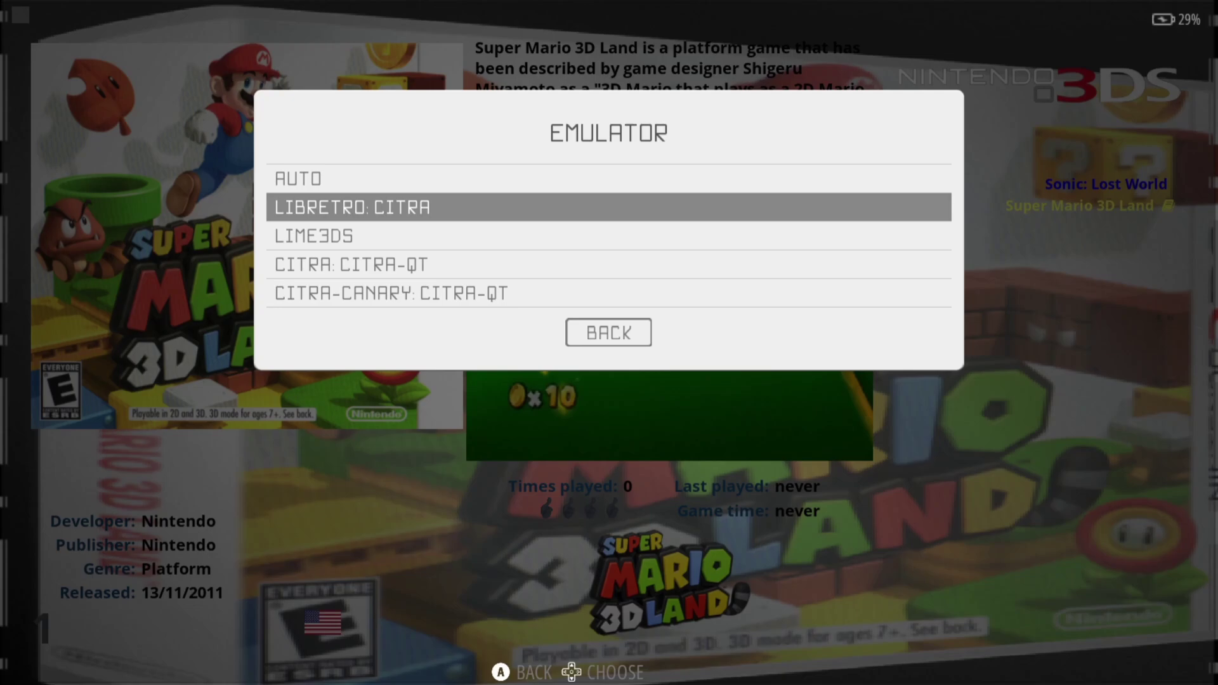
key("Down")
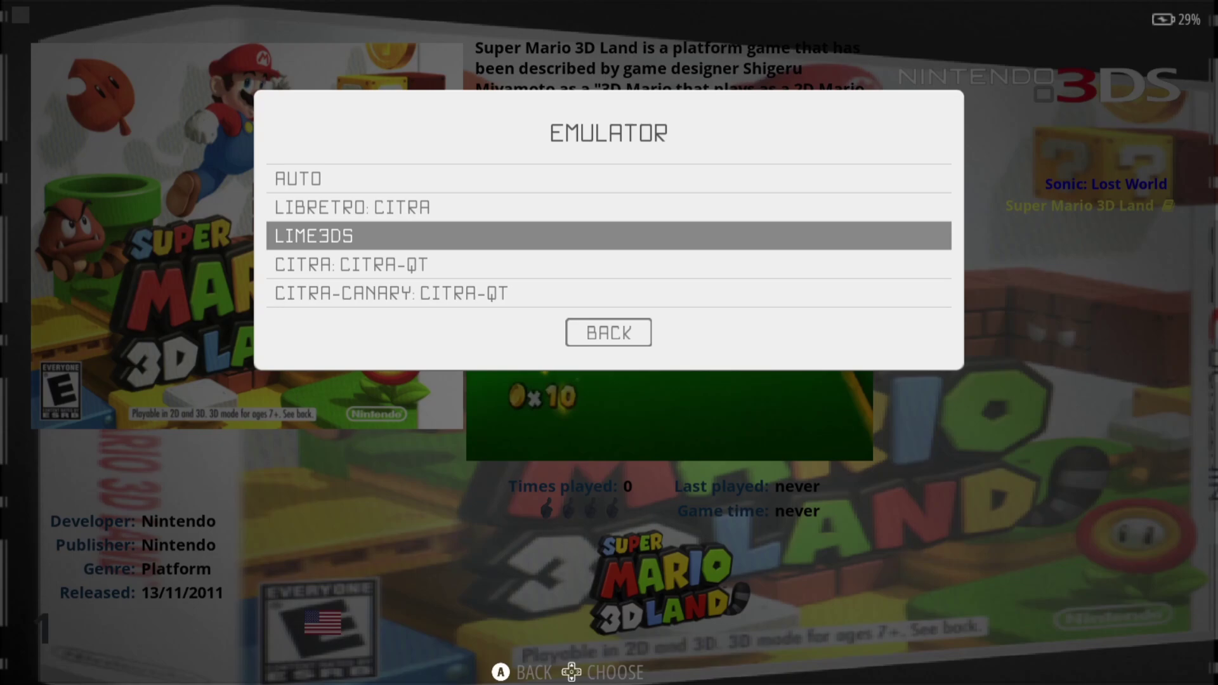
key("Up")
key("Down")
key("Return")
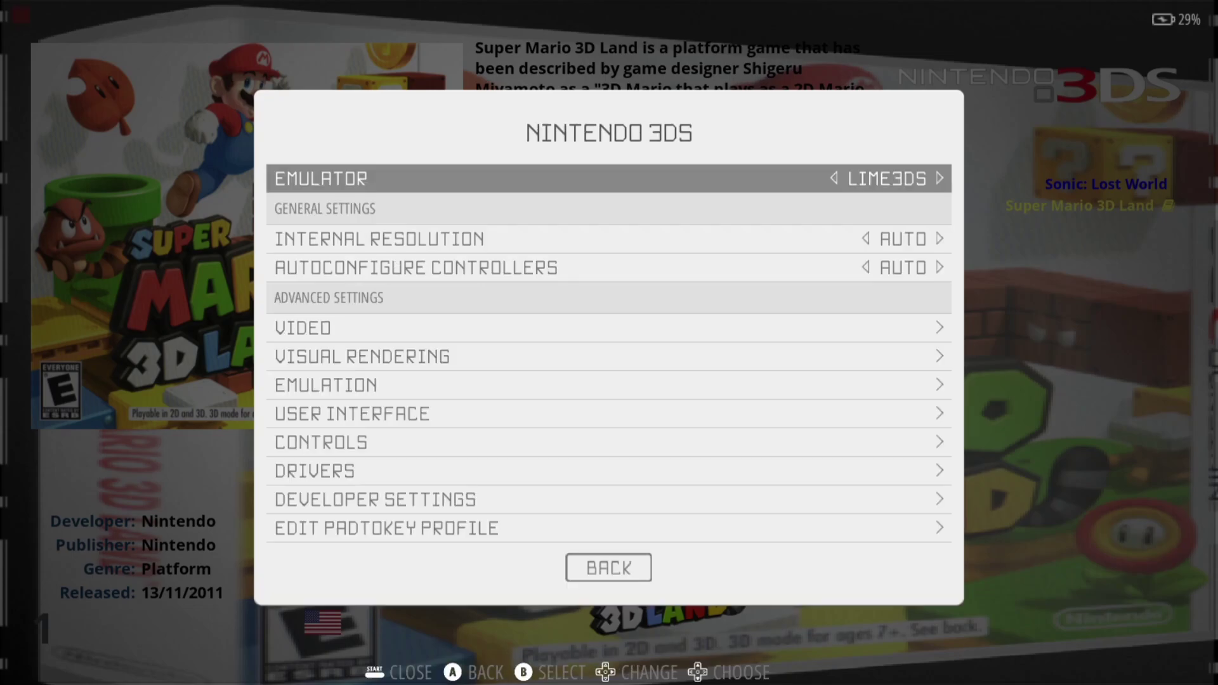
key("BackSpace")
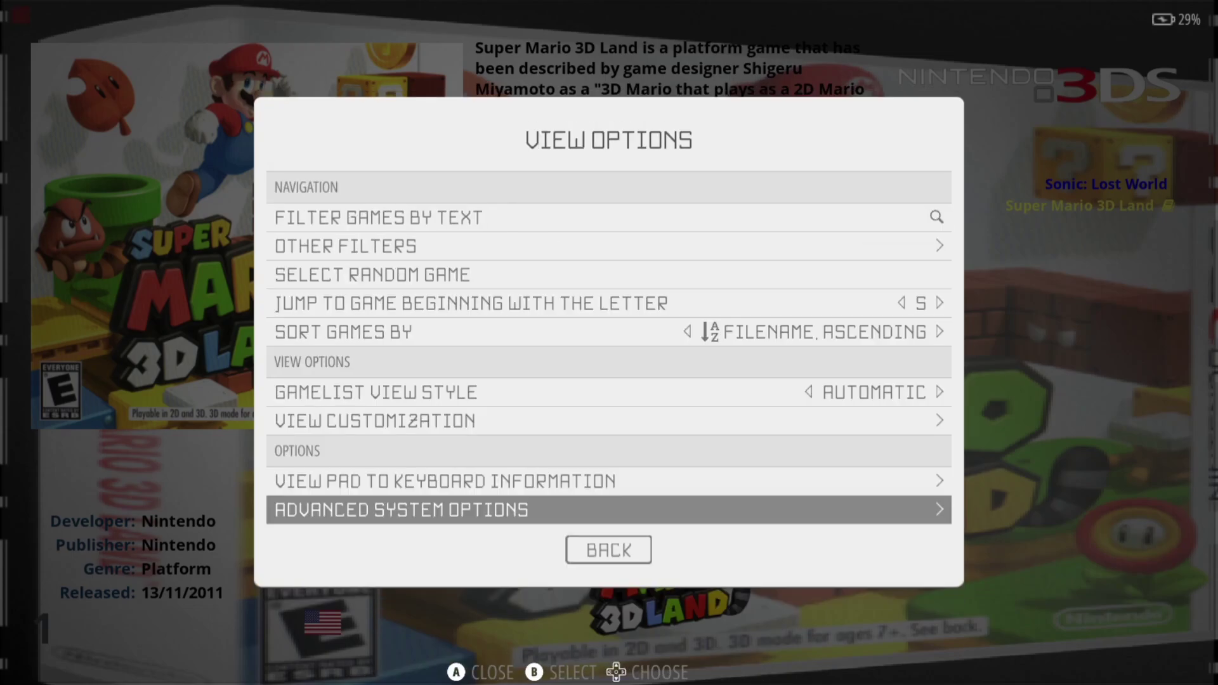
key("BackSpace")
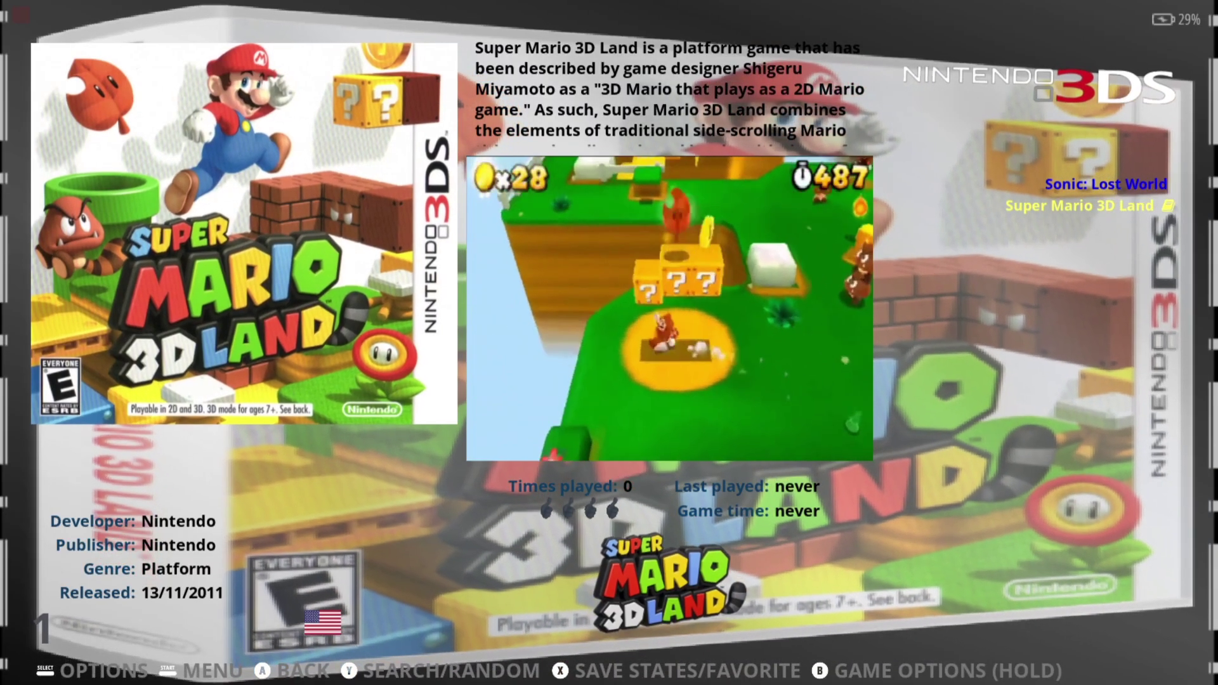
Launch Super Mario 3D Land and answer Yes to installing lime3ds
key("Return")
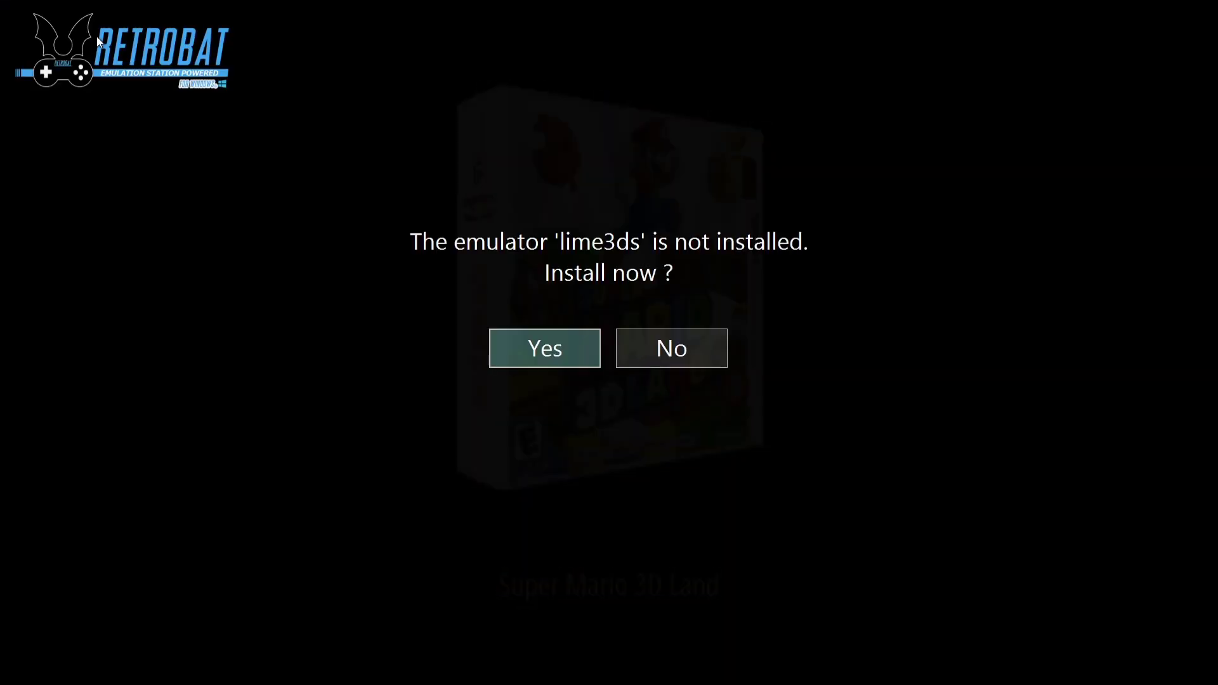
key("Right")
key("Left")
key("Return")
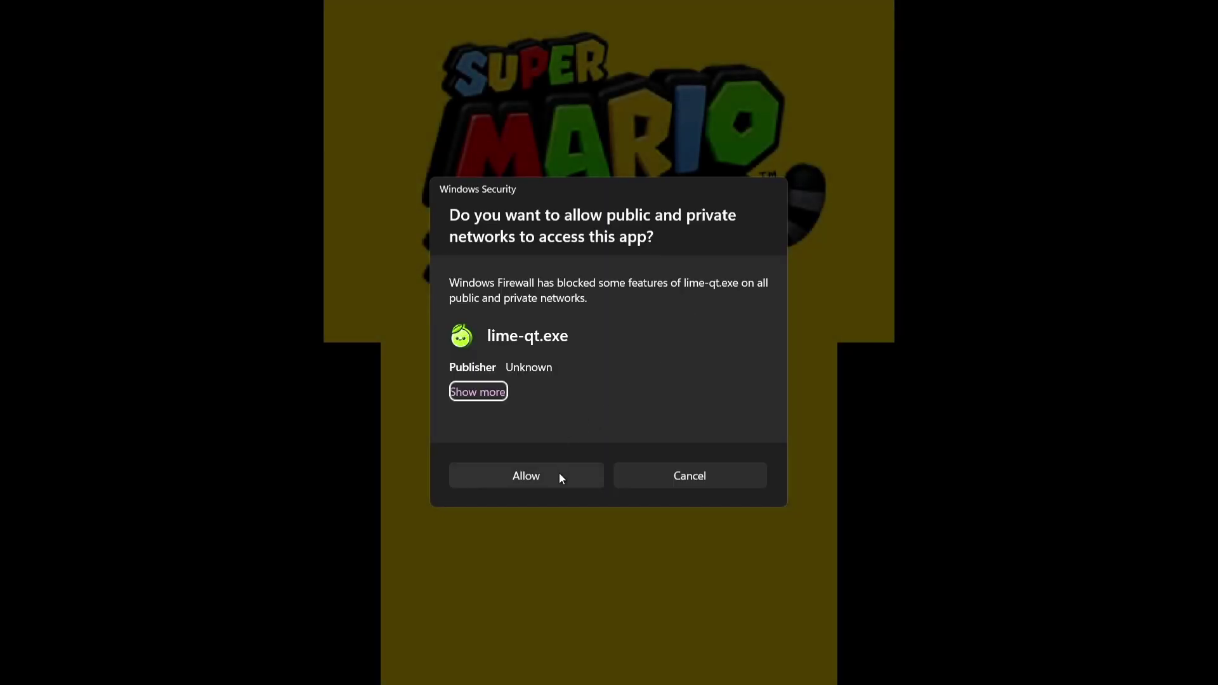
Allow Lime3DS through the firewall, clear the welcome, StreetPass and no-Mii messages, and start file A
left_click(560, 476)
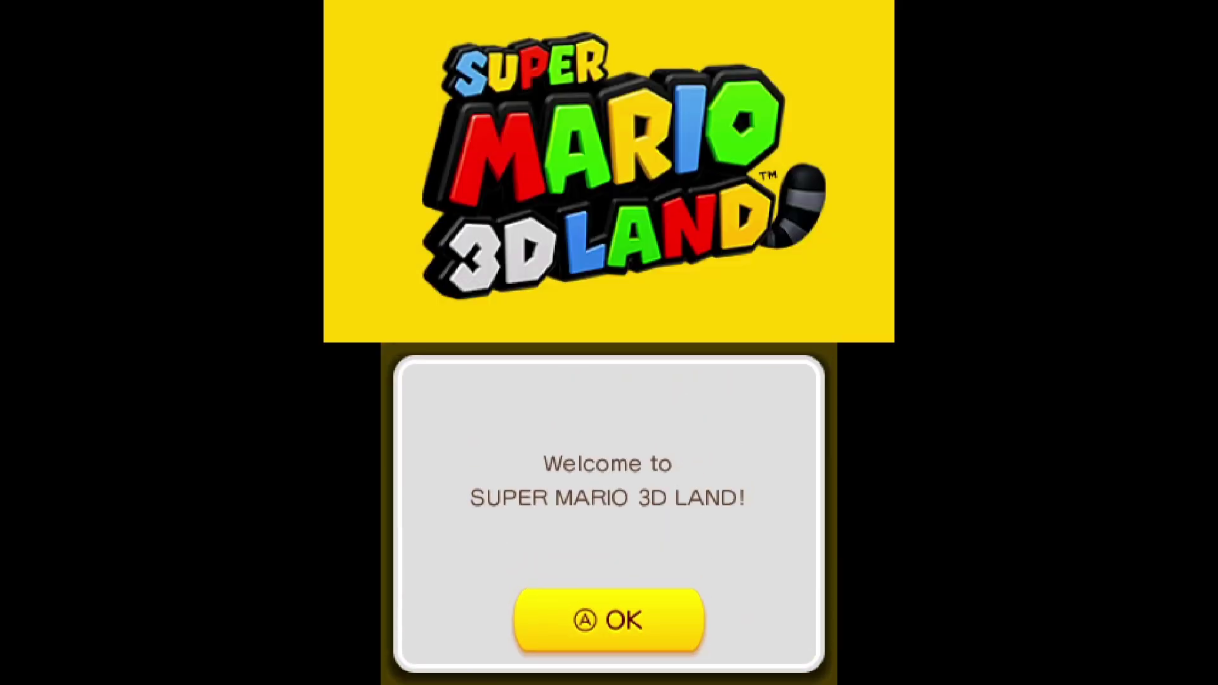
key("a")
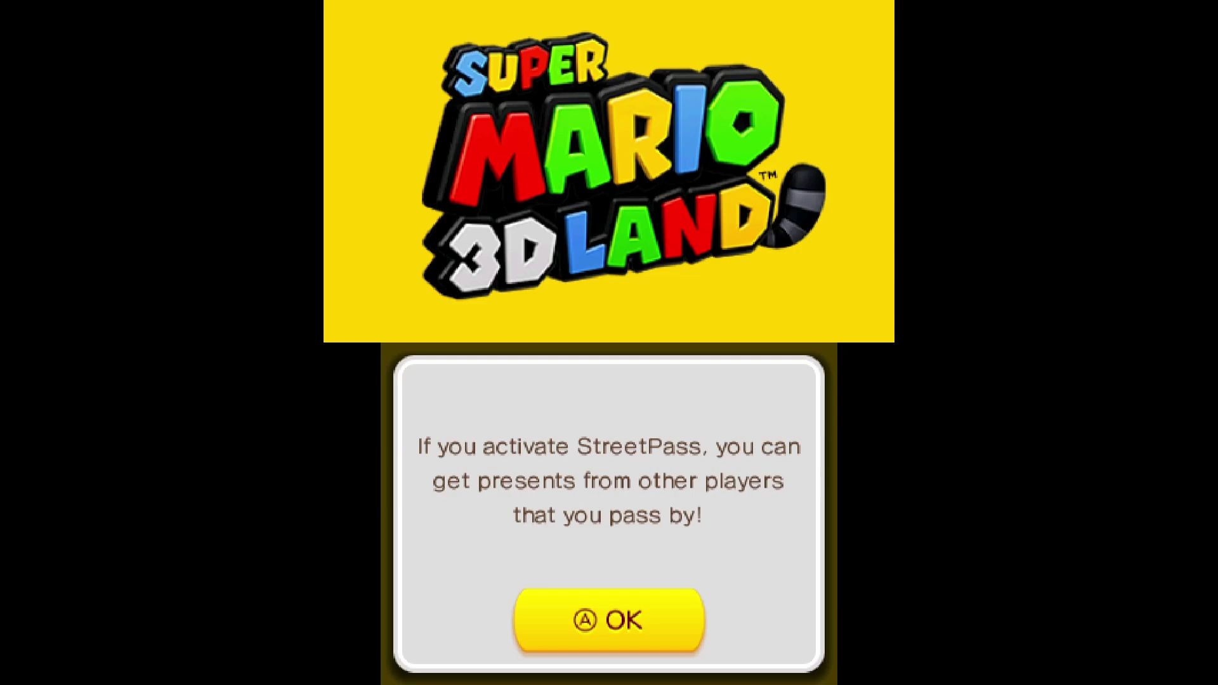
key("a")
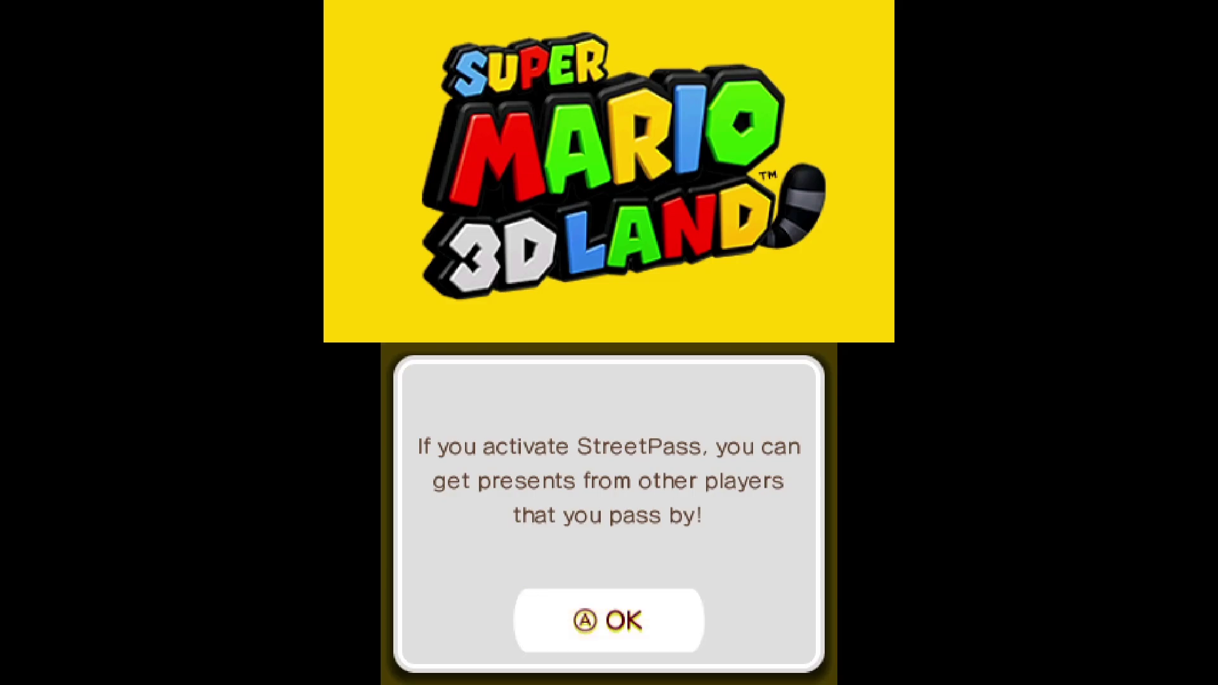
key("a")
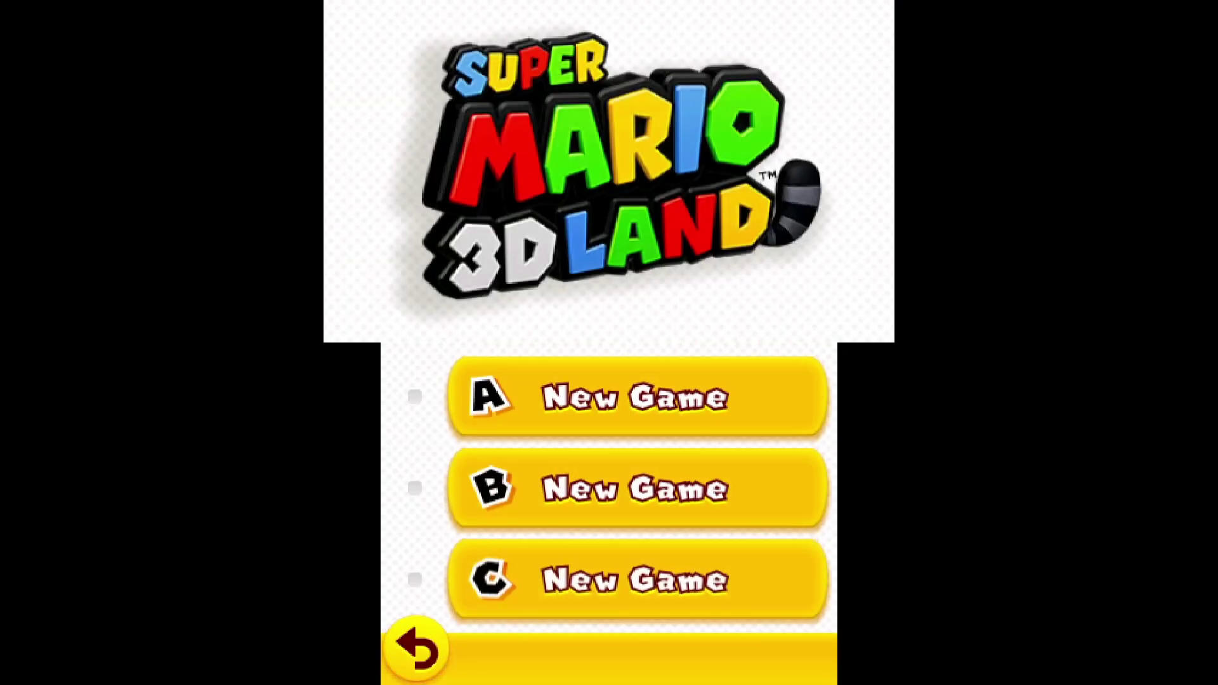
key("a")
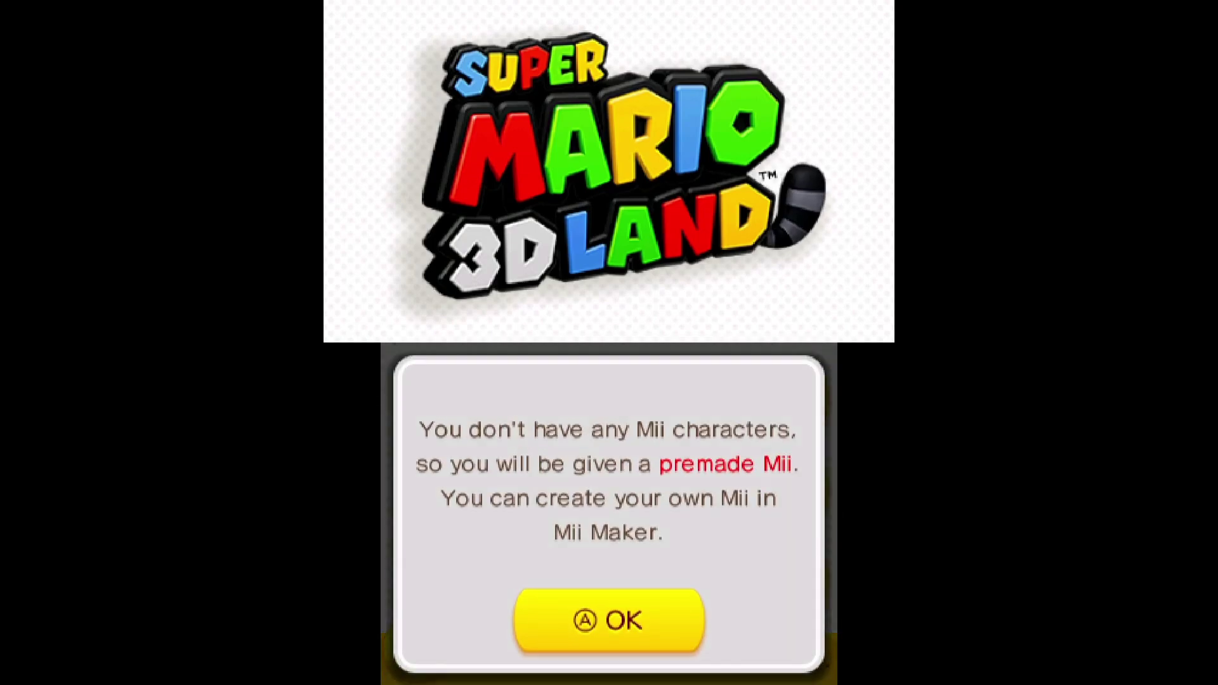
key("a")
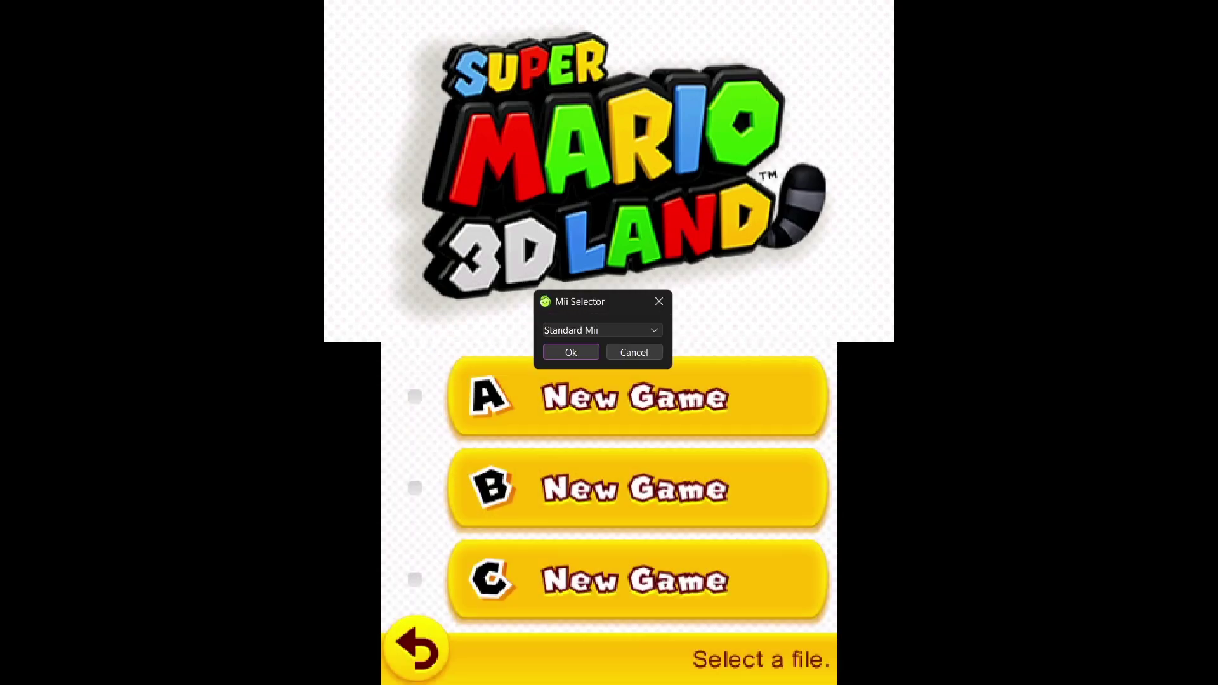